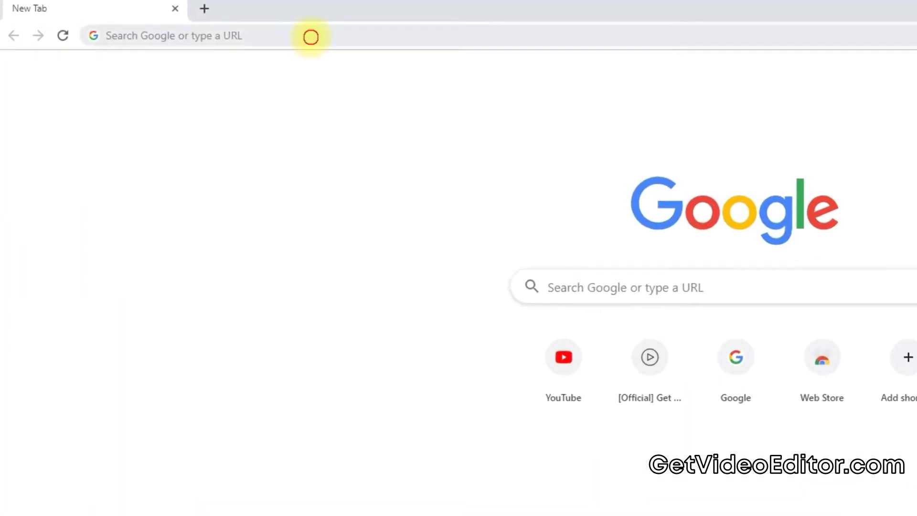
Go to getvideoeditor.com and download the free Movavi Video Editor Plus installer
click(244, 26)
text(getv)
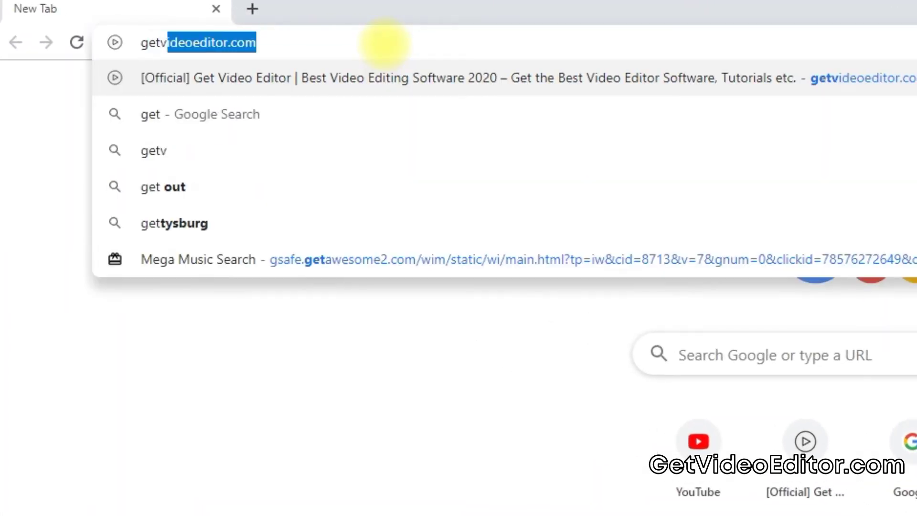
text(ideoeditor.com)
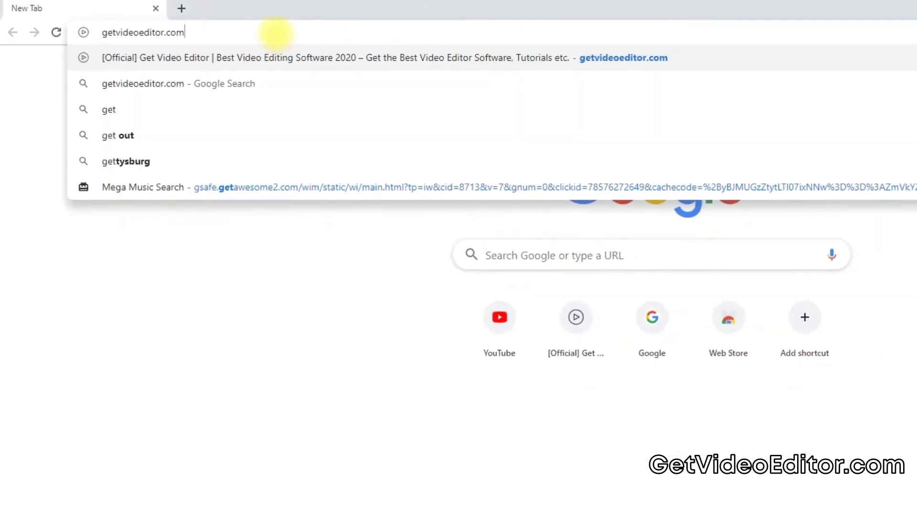
key(Return)
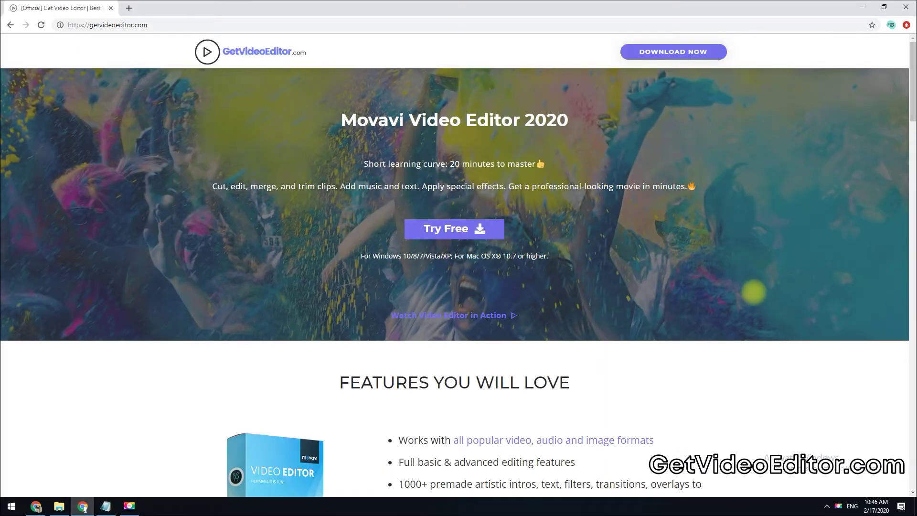
click(455, 232)
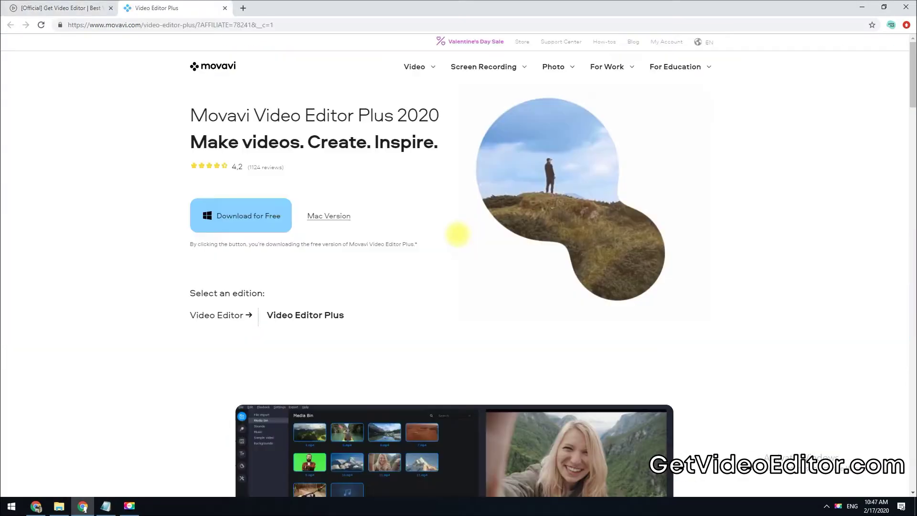
click(252, 216)
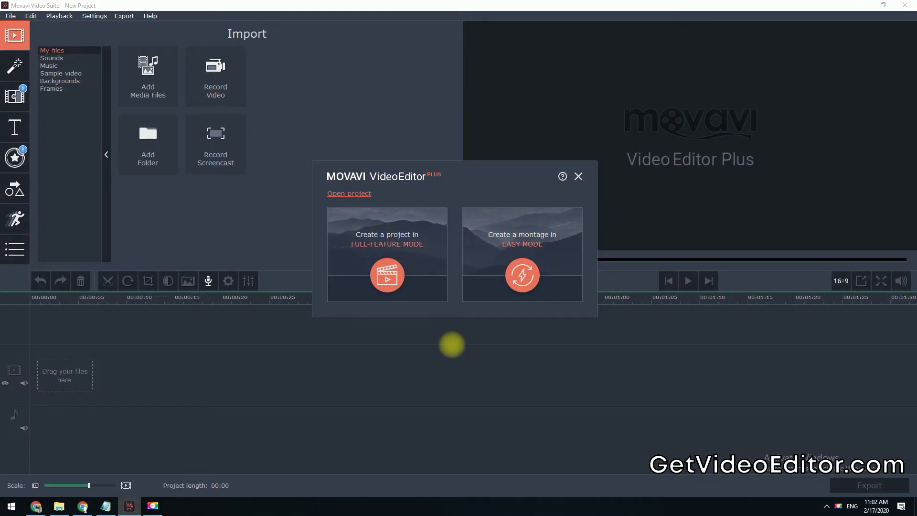
Start an easy-mode montage and drag photos 01–05 from the Demo folder into it
click(523, 275)
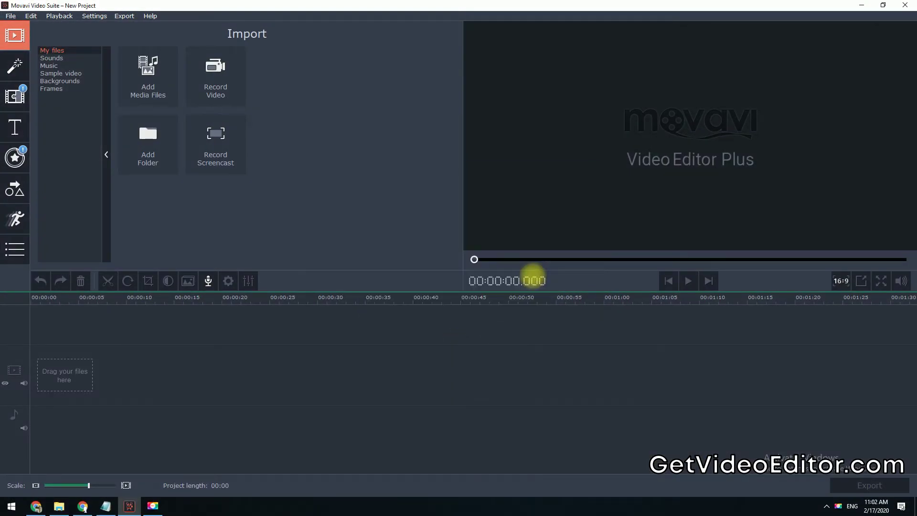
click(59, 506)
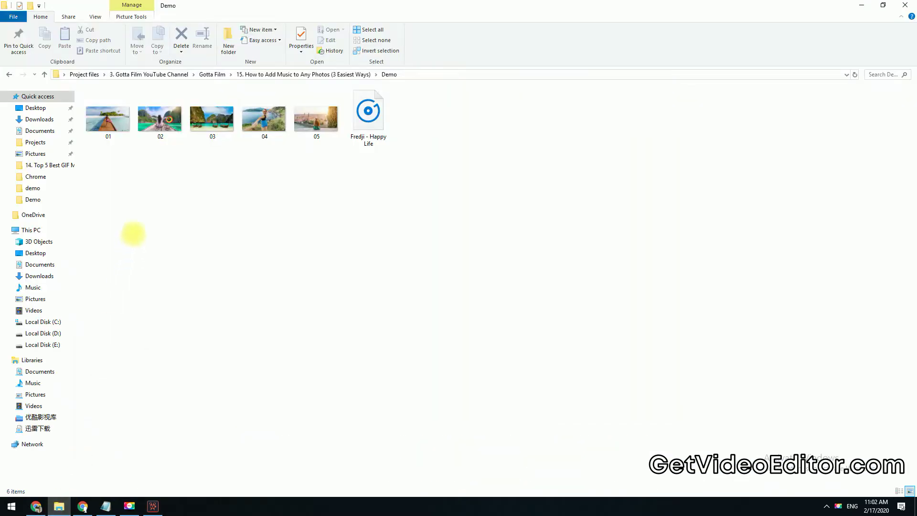
drag(194, 8, 670, 153)
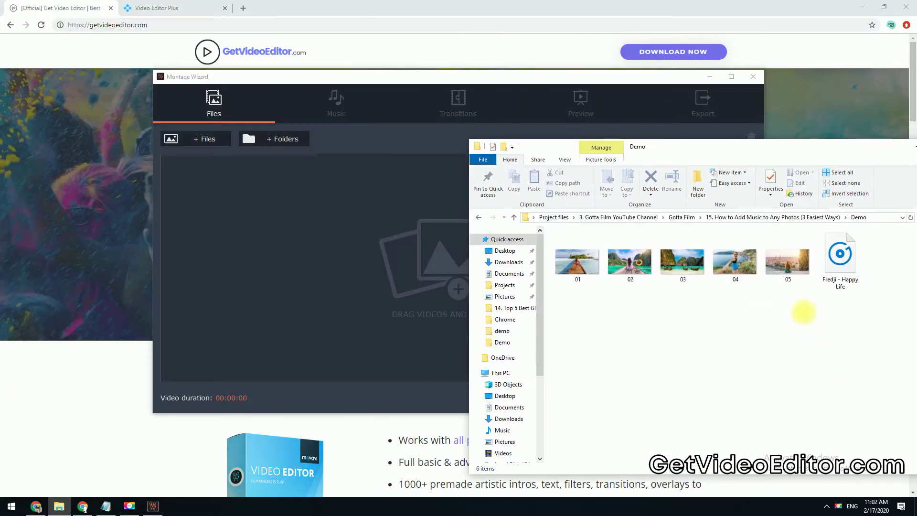
drag(804, 313, 368, 277)
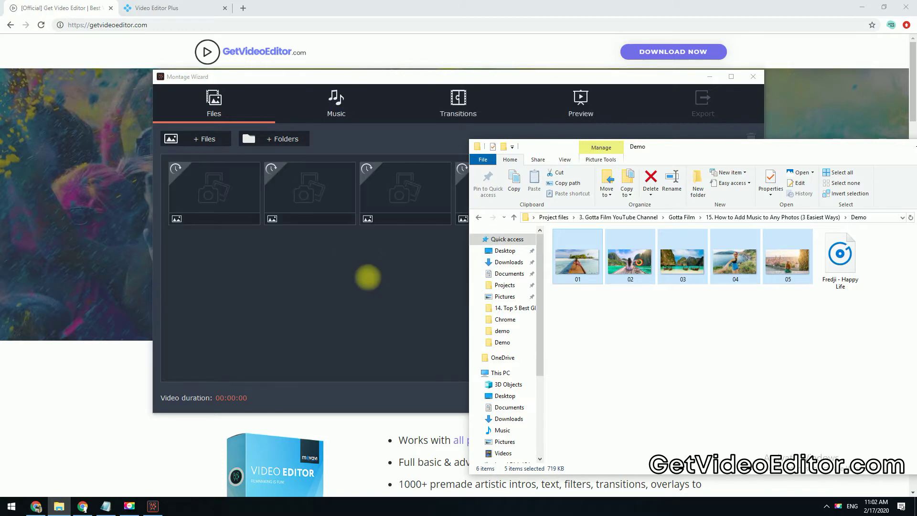
Move the longtail-boats photo to the end, put the city photo fourth, then remove the boats photo
click(372, 320)
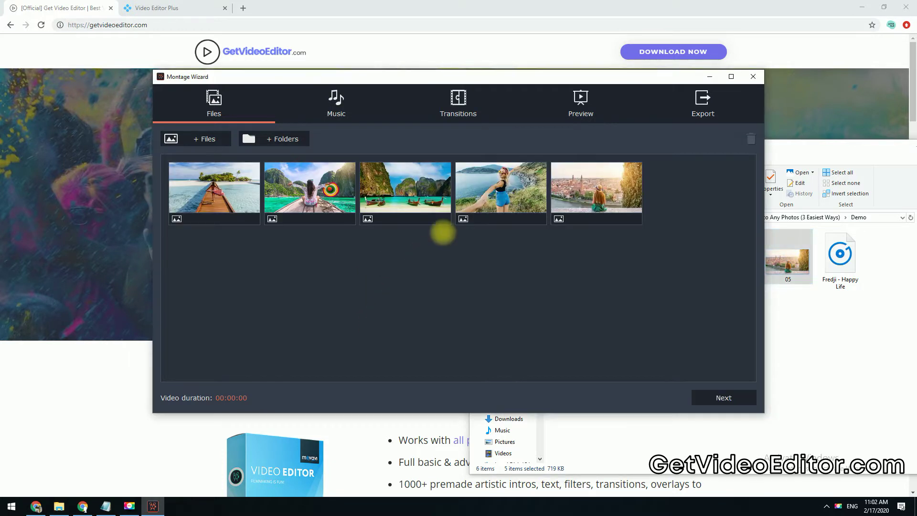
drag(501, 191, 406, 191)
drag(596, 191, 501, 191)
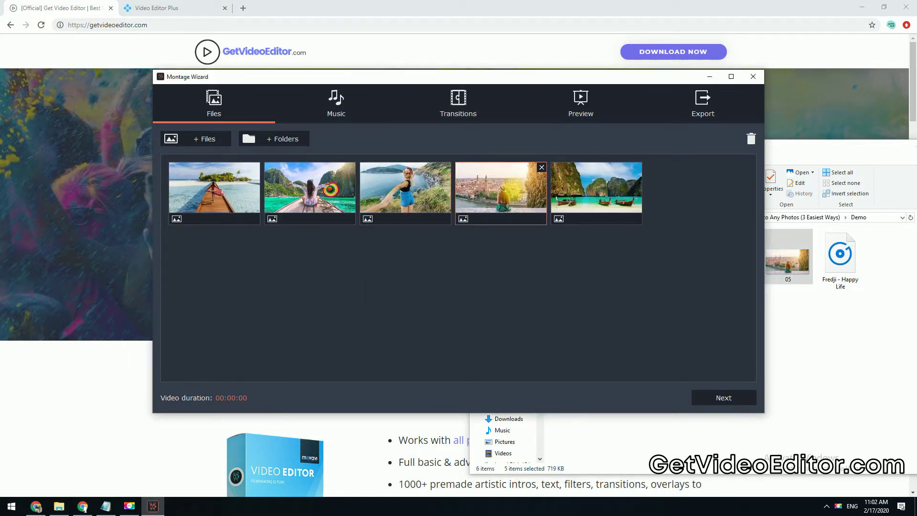
click(637, 167)
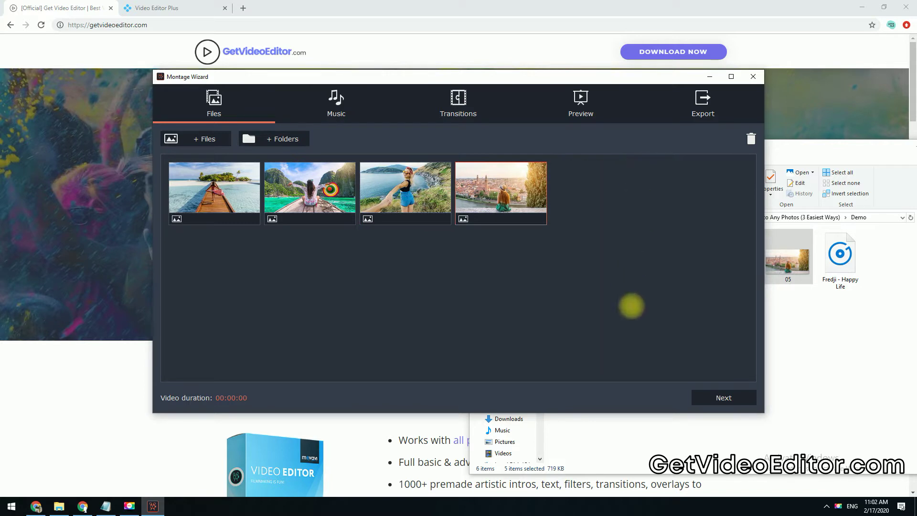
Add the Bright Future and Rebel music tracks, then remove Bright Future
click(721, 397)
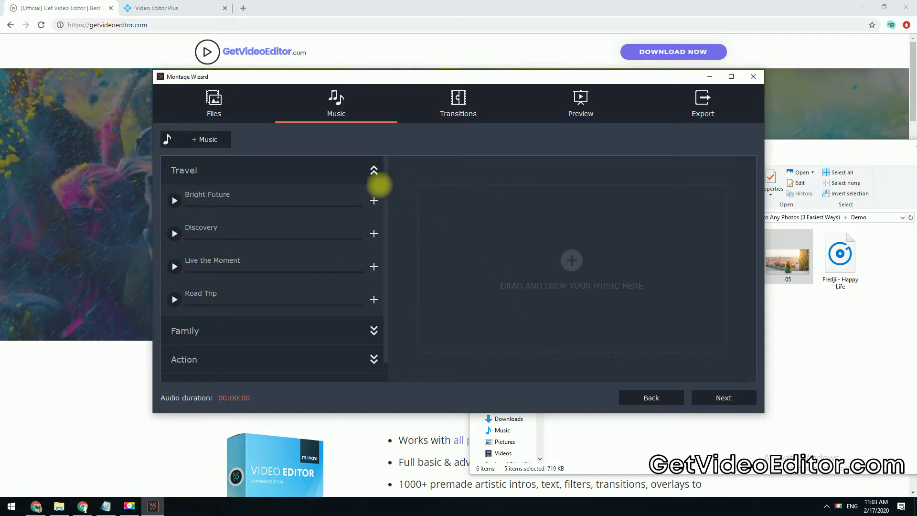
click(374, 201)
click(373, 358)
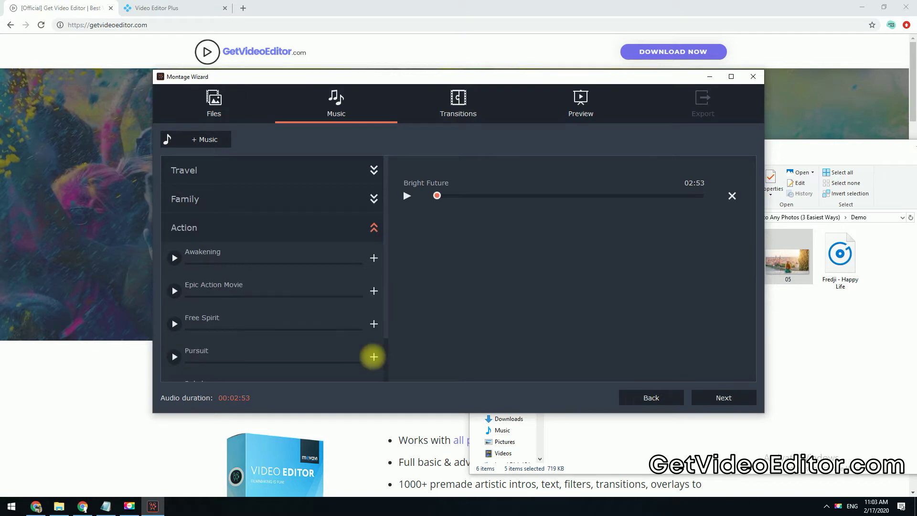
scroll(358, 339, down, 1)
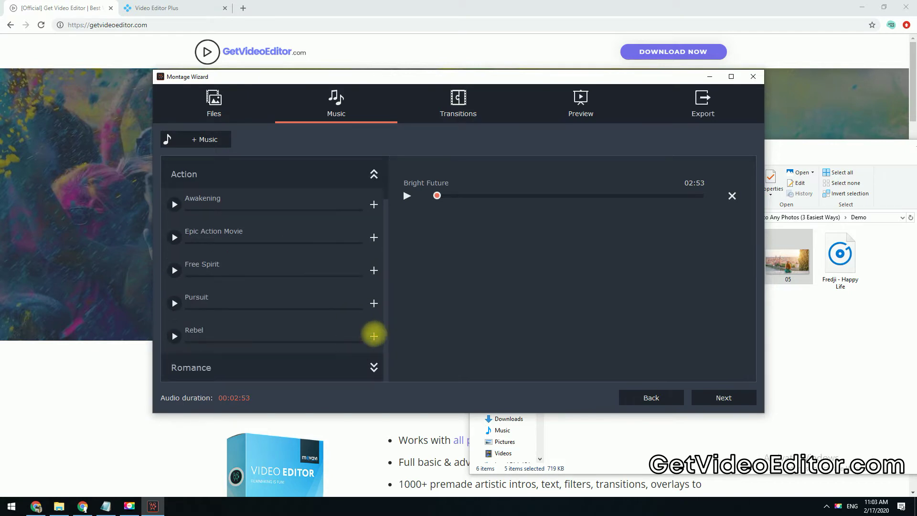
click(374, 335)
click(731, 196)
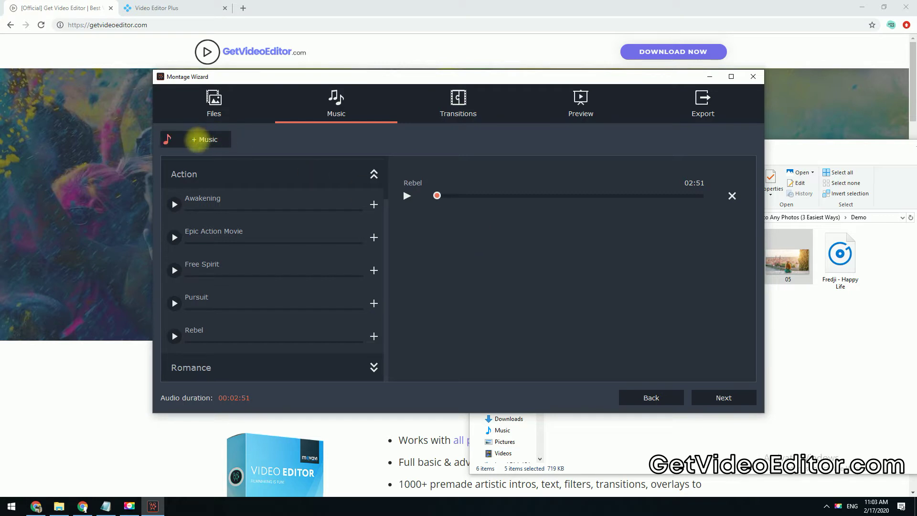
Import Fredji - Happy Life from the computer and remove the Rebel track
click(195, 140)
click(285, 151)
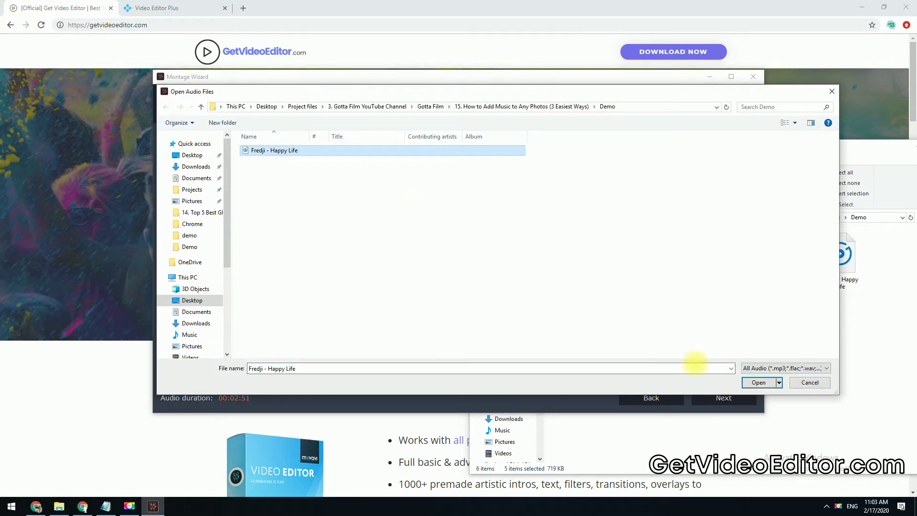
click(759, 382)
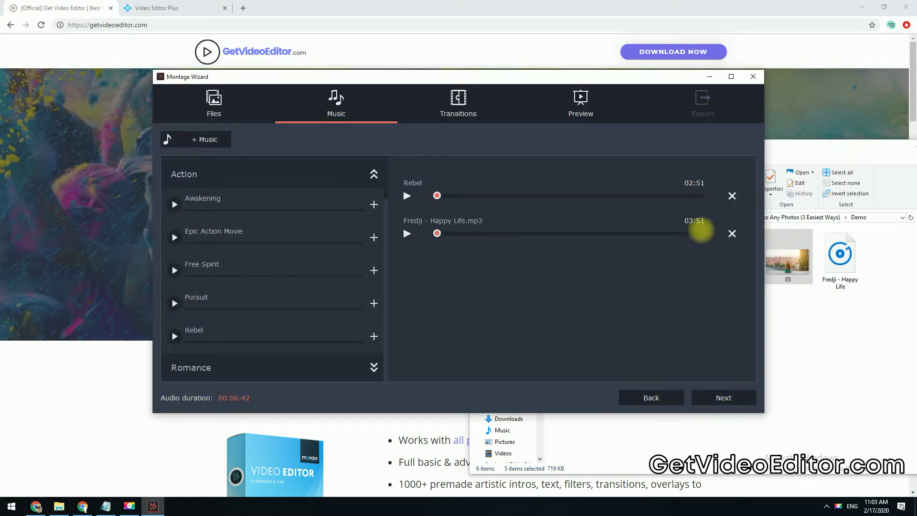
click(732, 195)
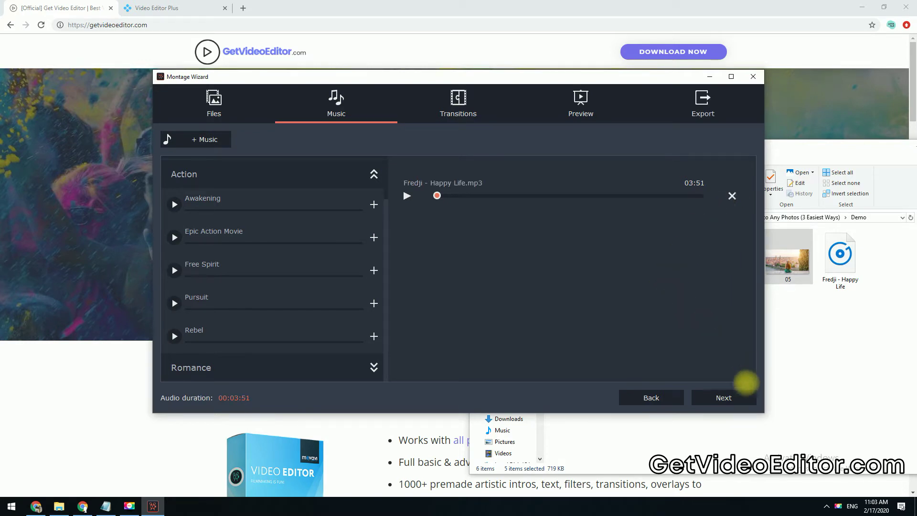
Use Crossfade transitions between the slides and advance to the Preview step
click(723, 397)
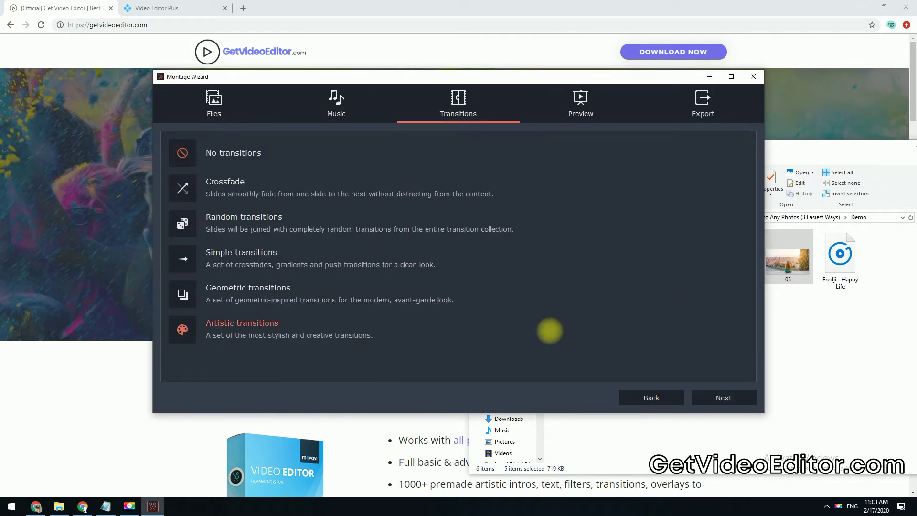
click(216, 181)
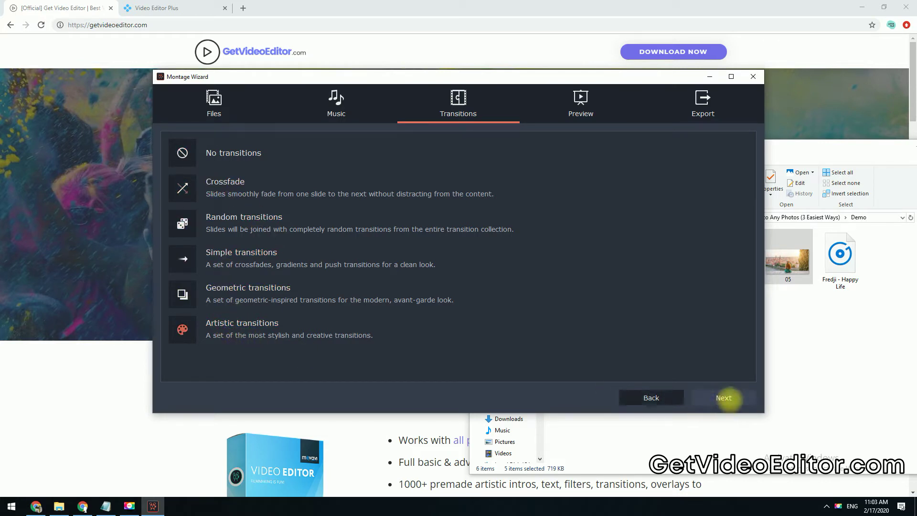
click(728, 398)
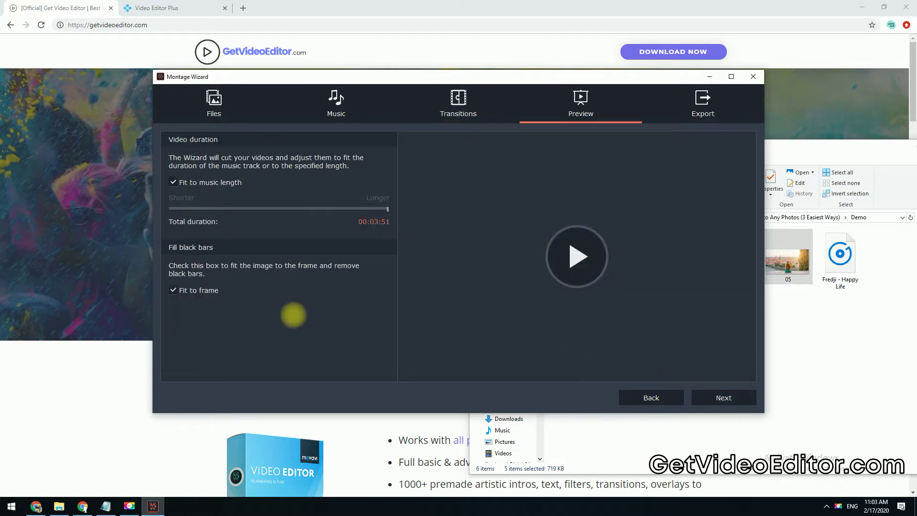
Turn off fit-to-music and photo stretching, preview the montage, and continue editing in the timeline
click(173, 183)
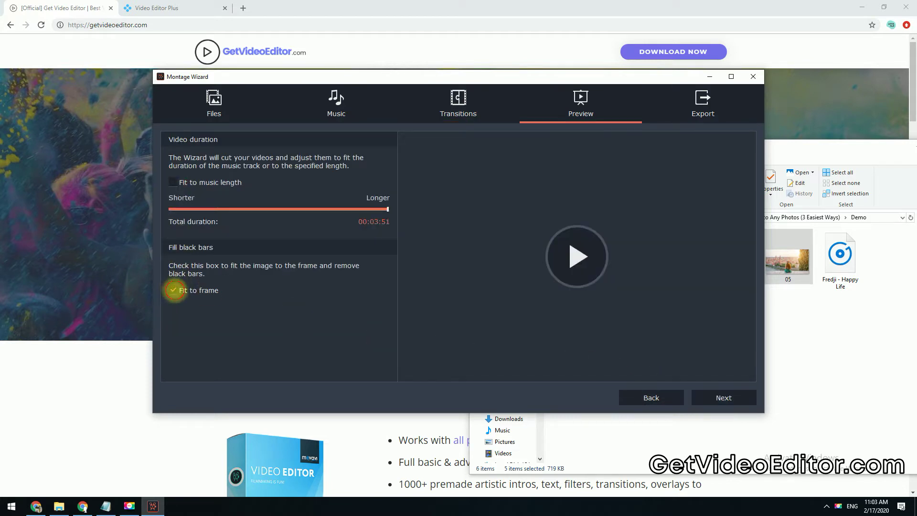
click(174, 290)
click(577, 257)
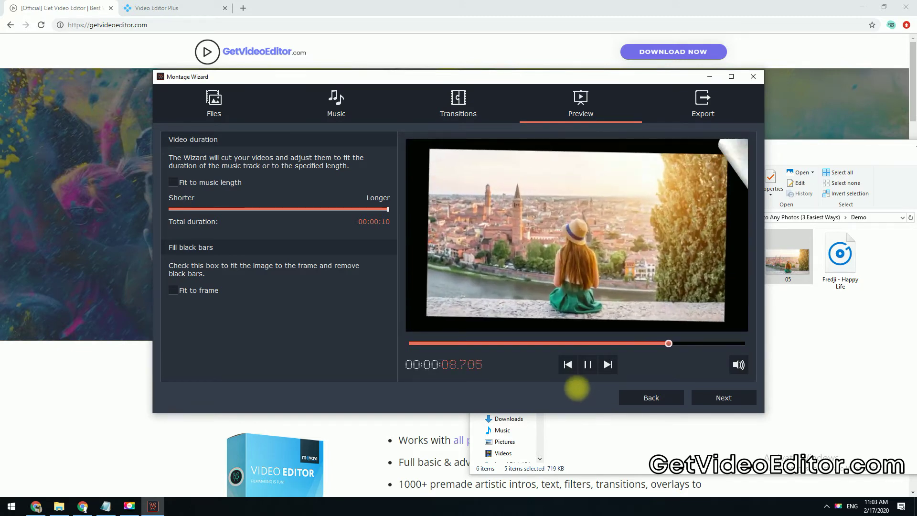
click(588, 364)
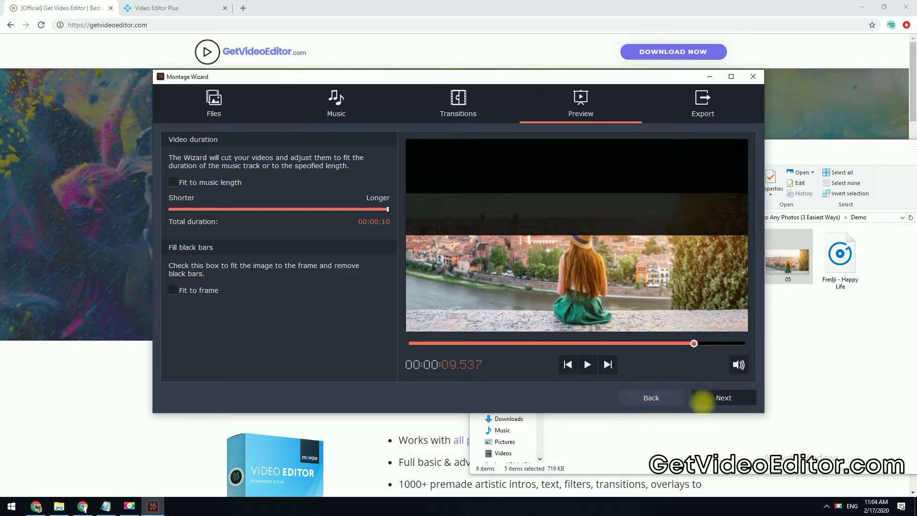
click(719, 397)
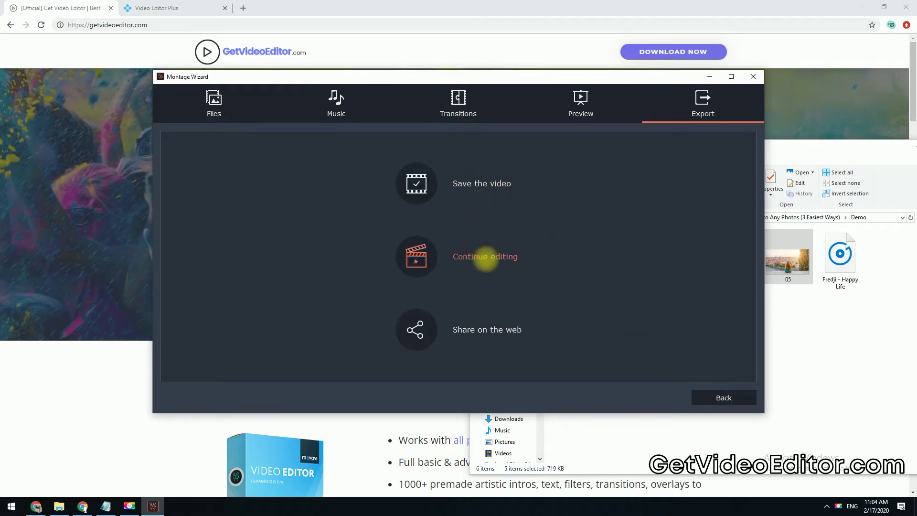
click(485, 256)
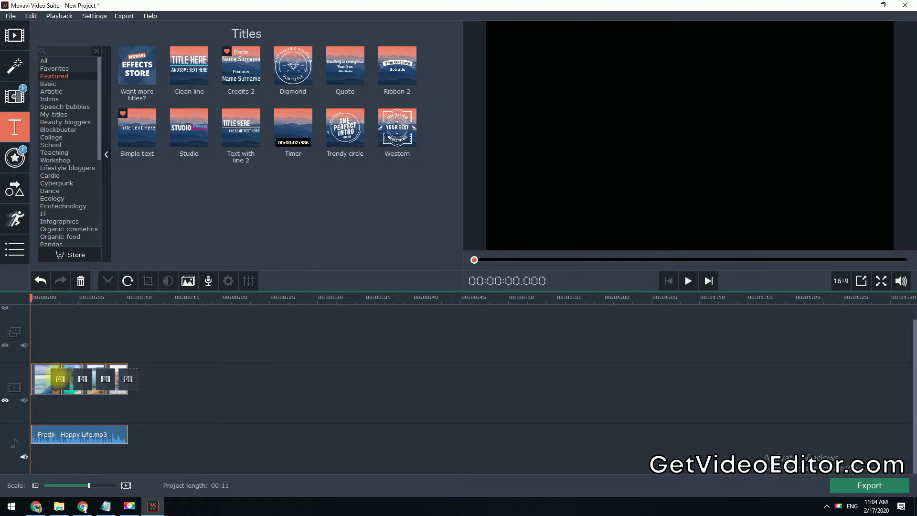
Lengthen the first transition to 2 seconds
double_click(60, 379)
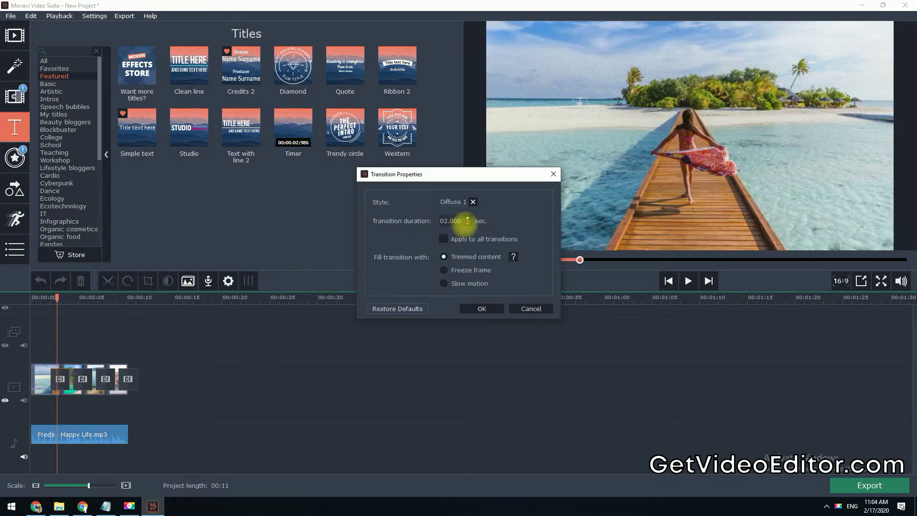
click(468, 218)
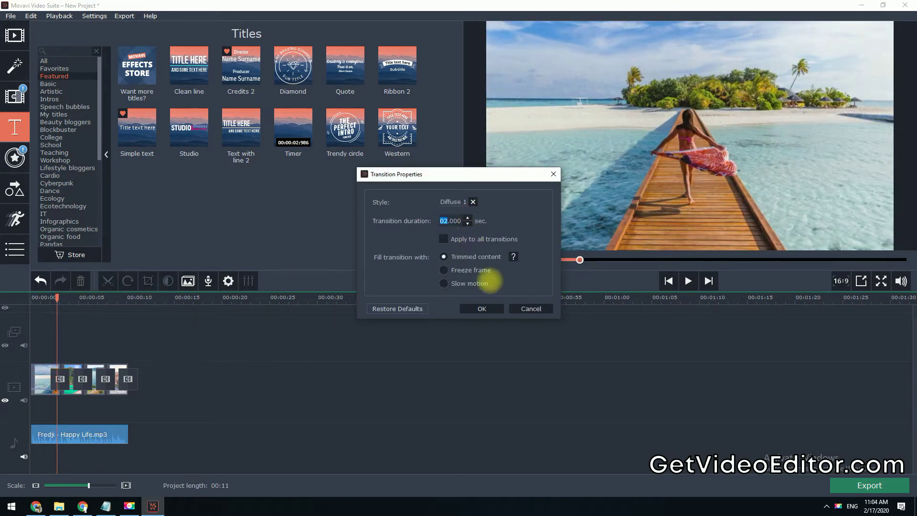
click(487, 307)
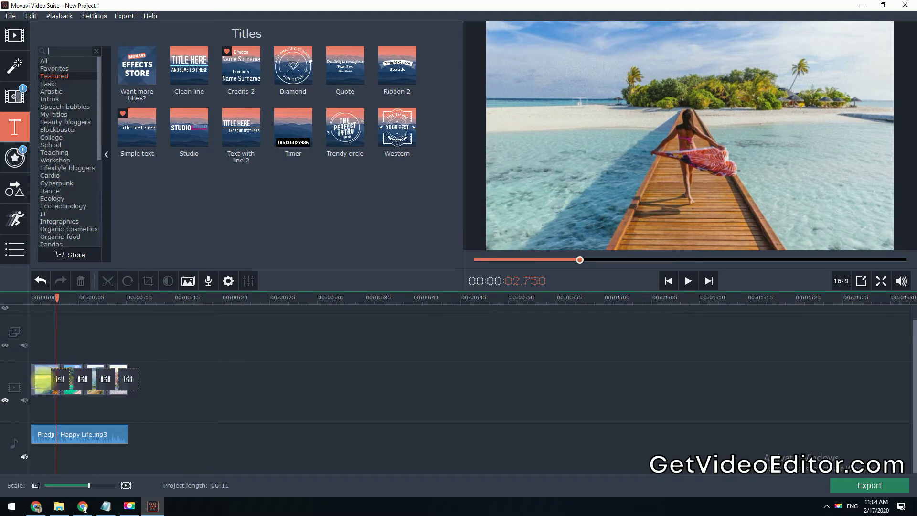
Open Video Properties for the first photo clip via its Tools menu
click(43, 380)
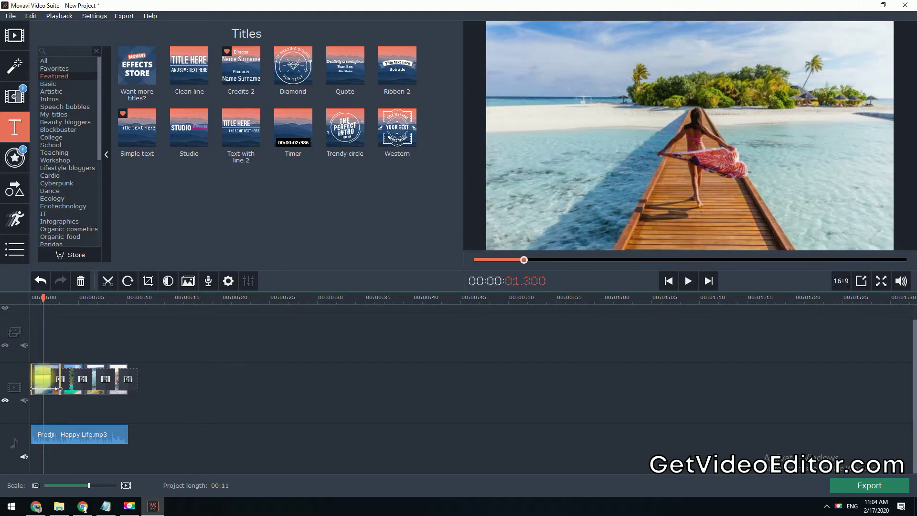
right_click(43, 375)
mouse_move(148, 252)
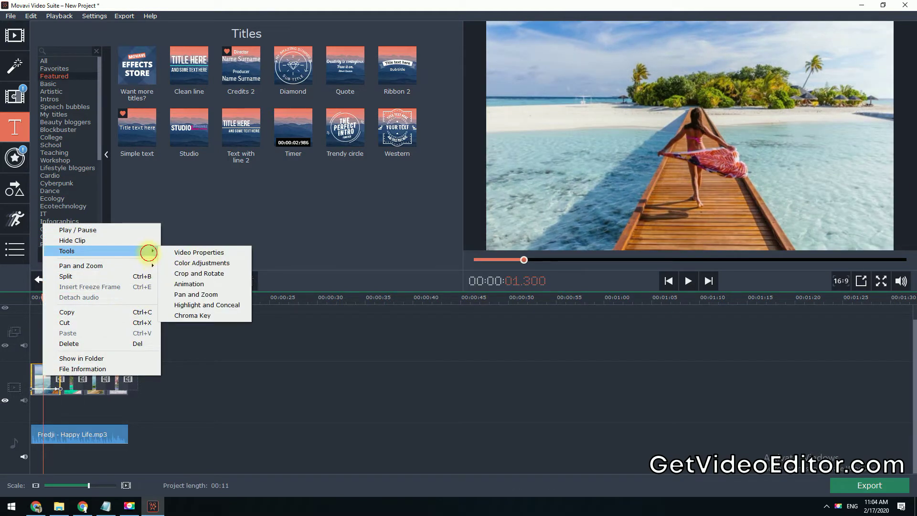
click(201, 252)
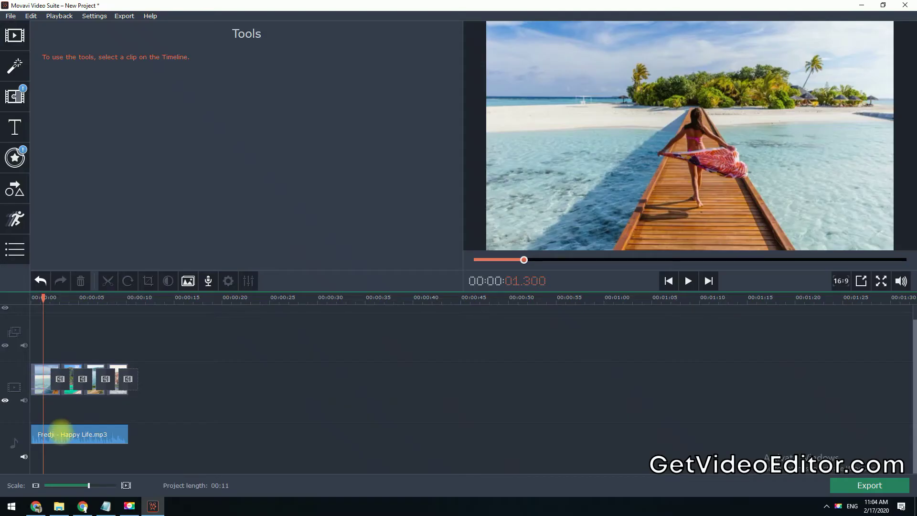
Replace Happy Life with the built-in After the Fact track, trimmed to the slideshow's end
click(60, 434)
click(15, 35)
click(49, 66)
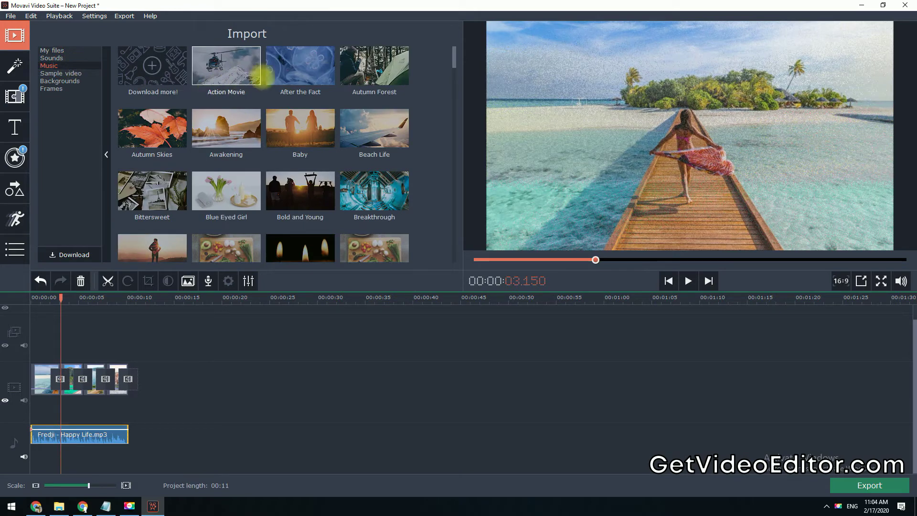
drag(279, 64, 46, 456)
drag(892, 429, 128, 436)
click(111, 460)
right_click(111, 459)
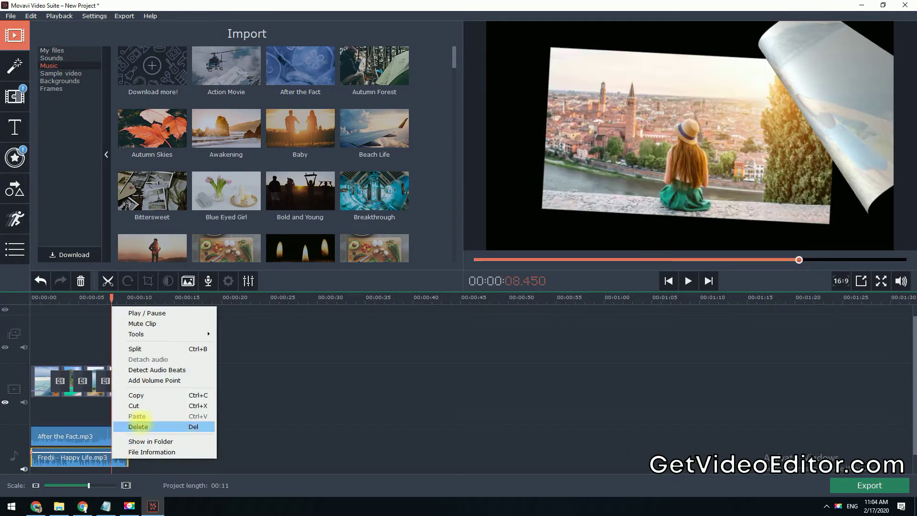
click(145, 425)
Place the Featured Trendy circle title at the start of the video
click(22, 128)
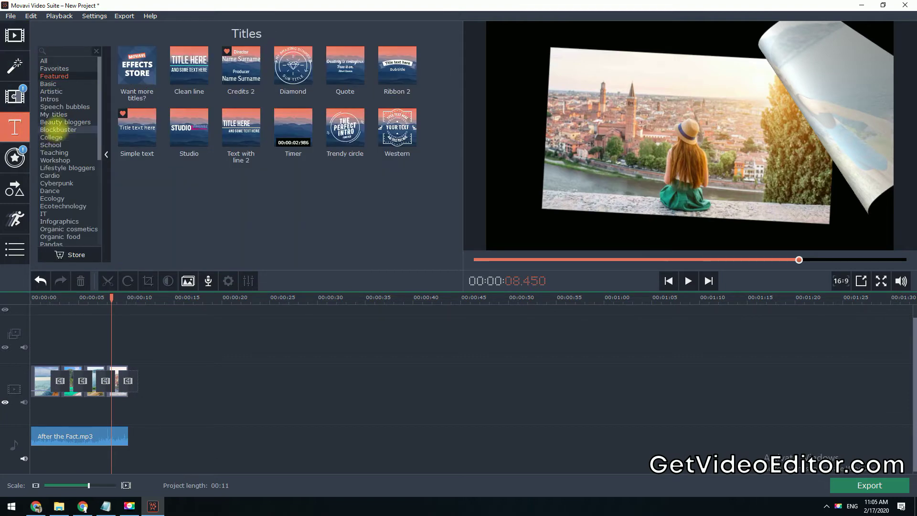
click(67, 91)
click(74, 76)
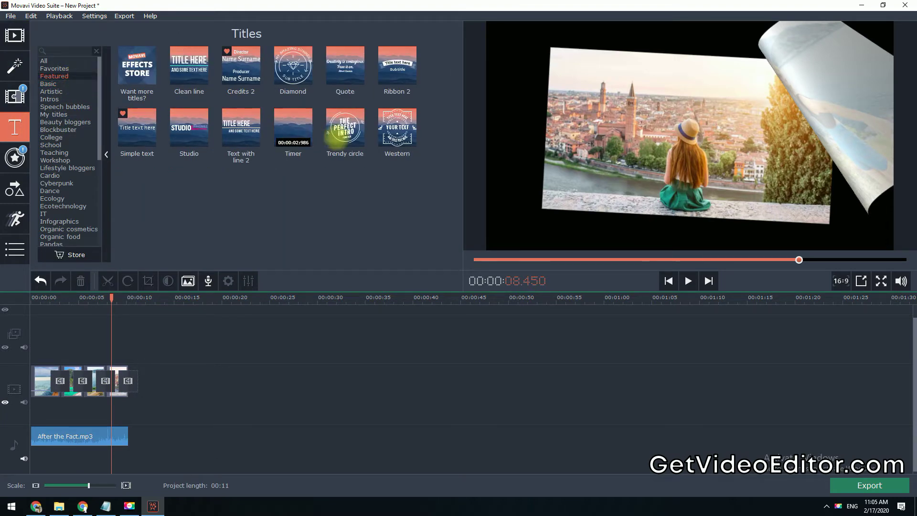
drag(336, 136, 59, 313)
Play the slideshow from the beginning to watch the new intro title
click(37, 298)
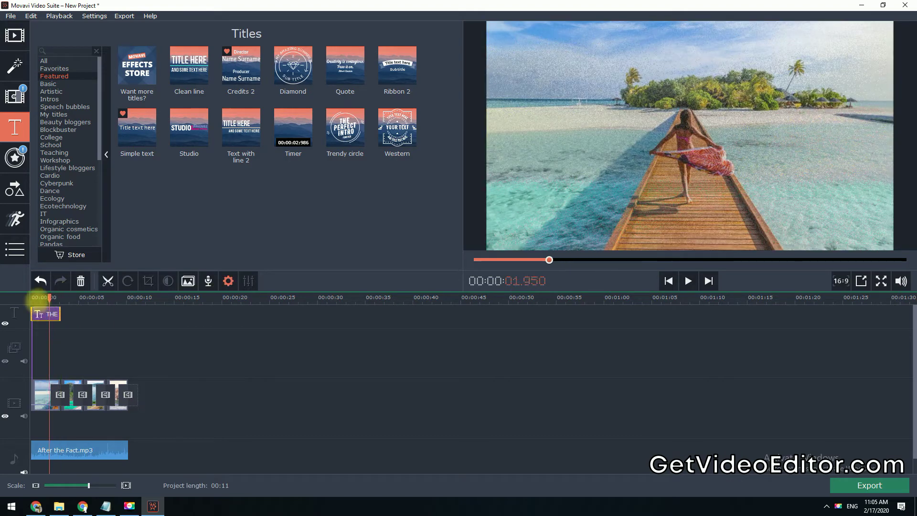
click(668, 280)
click(687, 280)
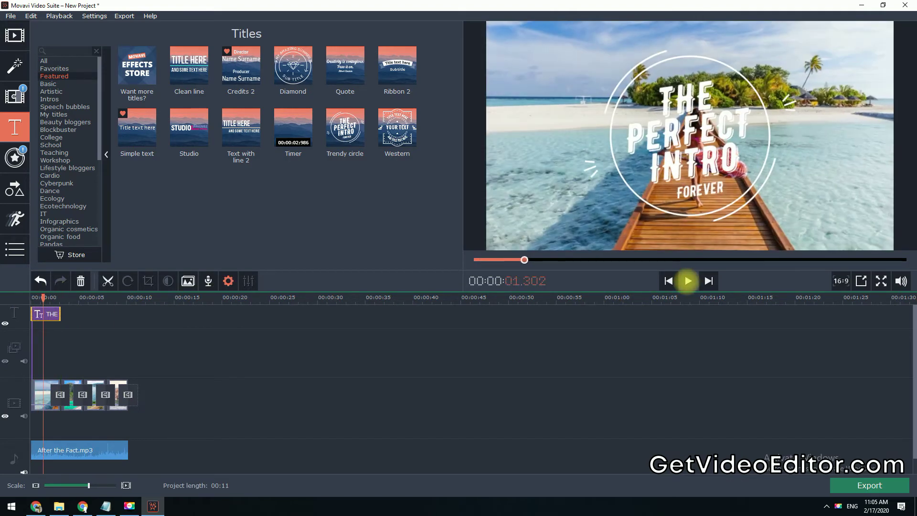
click(688, 280)
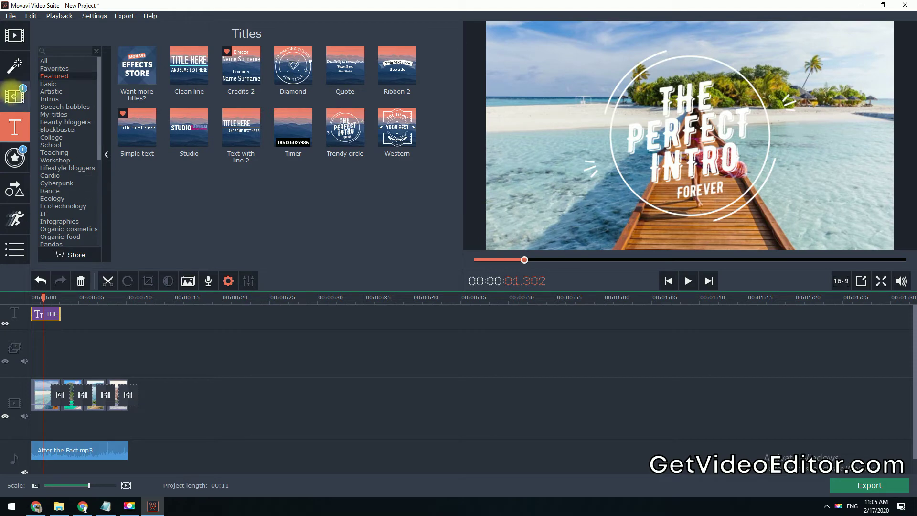
Look through the transitions, filters and stickers libraries, then open the export settings
click(15, 95)
click(15, 66)
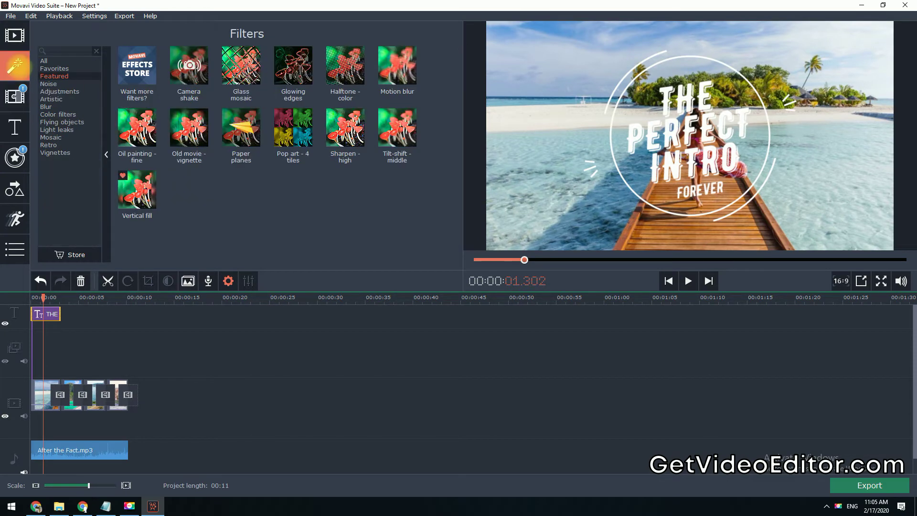
click(15, 158)
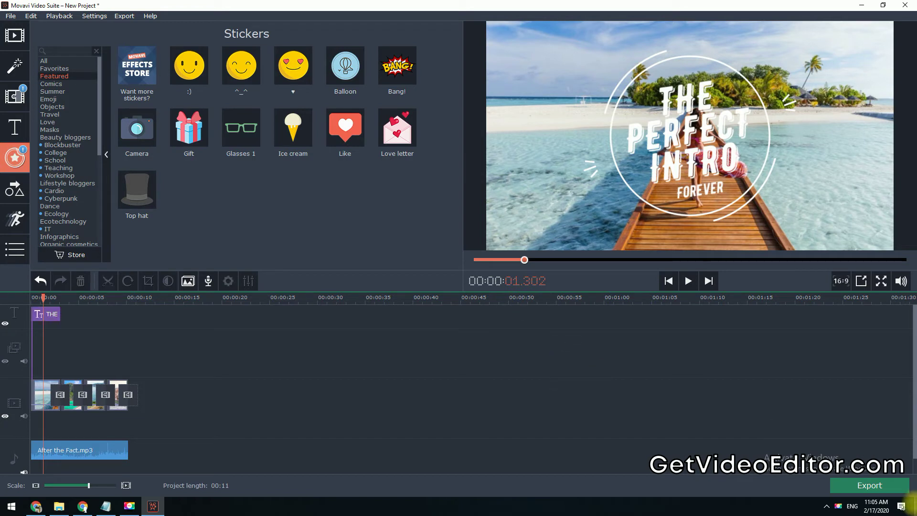
click(869, 485)
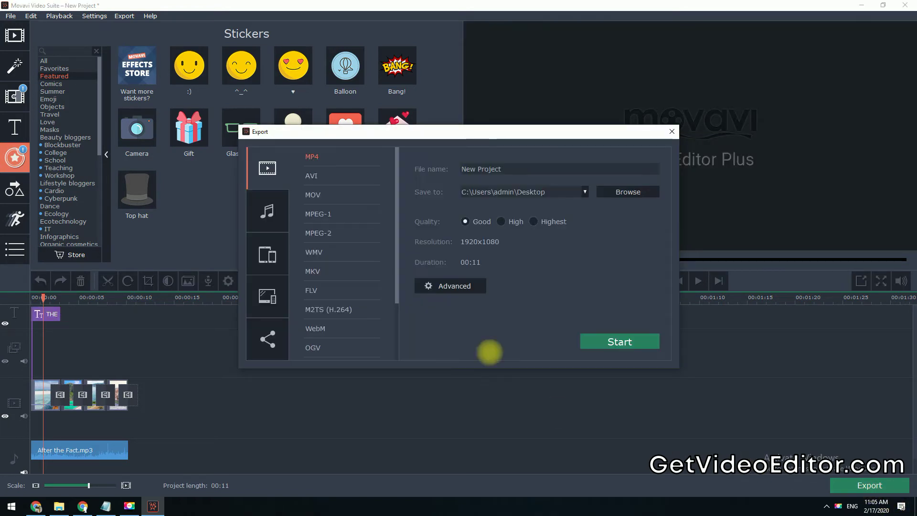
Rename the output file to 'My vi' and start saving the MP4
drag(514, 169, 439, 168)
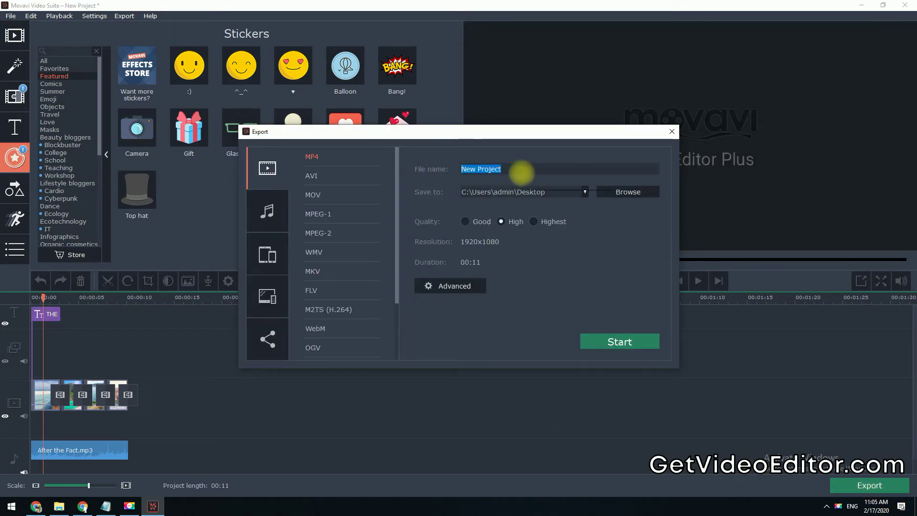
text(My video)
click(619, 342)
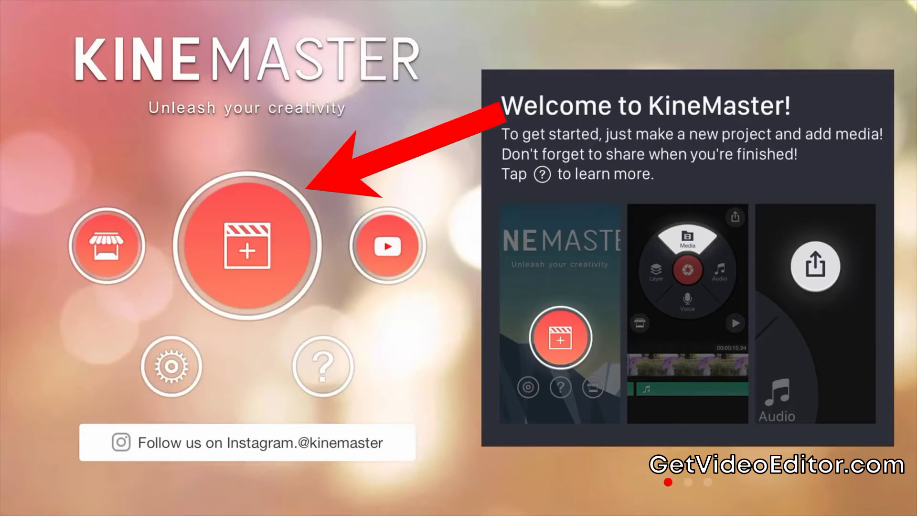
Start a new project from the KineMaster home screen
click(247, 246)
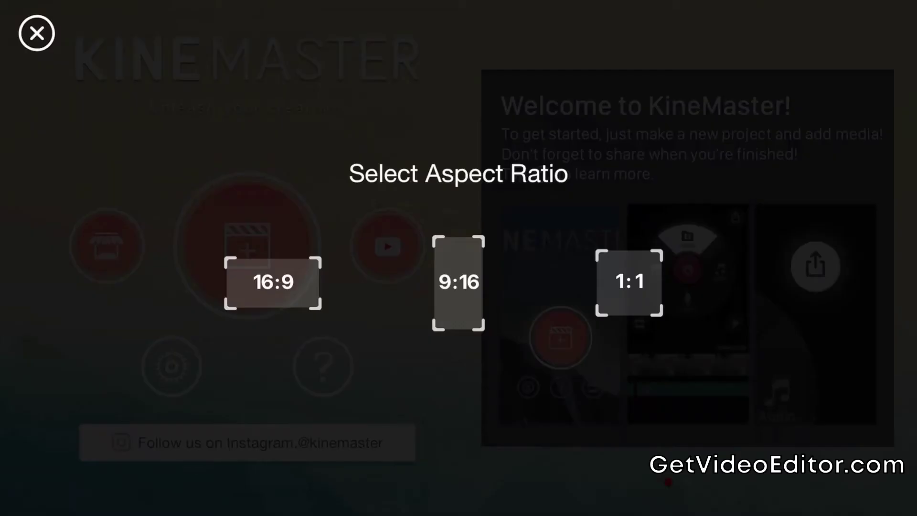
Choose the 16:9 widescreen aspect ratio for the new project
click(272, 282)
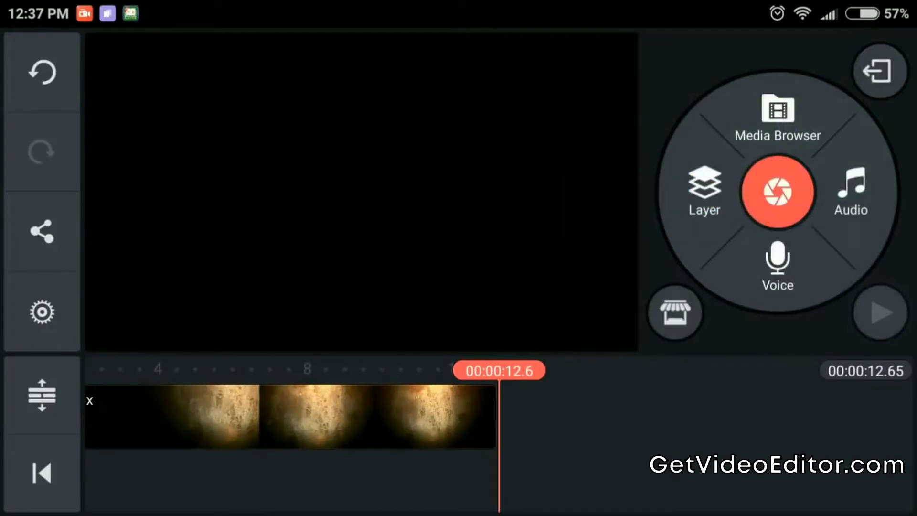
In KineMaster's song library, jump to the W songs to find the wall-impact track
click(850, 191)
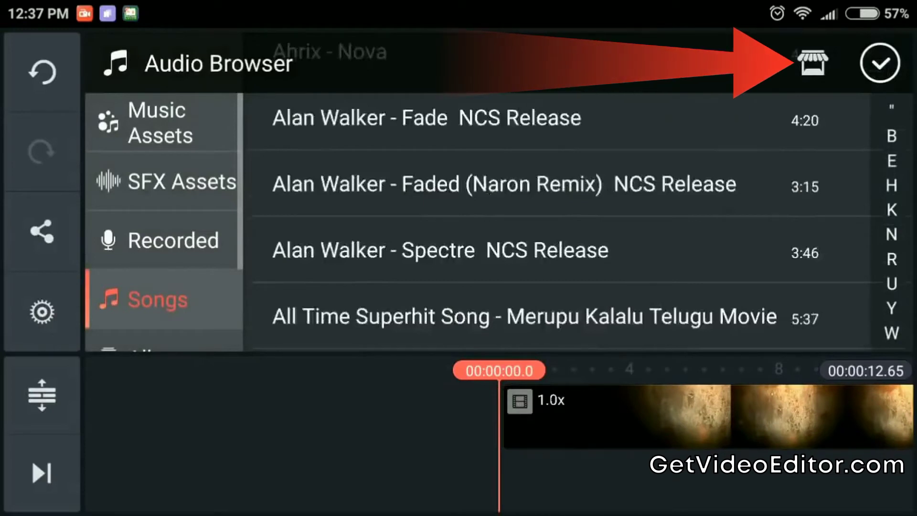
click(327, 320)
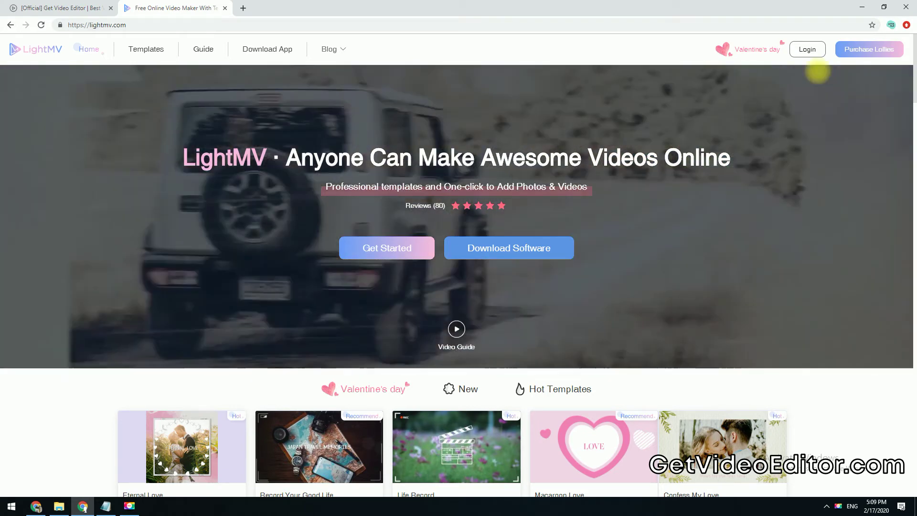
Sign in to LightMV with a Google account using the header's Login option
click(807, 49)
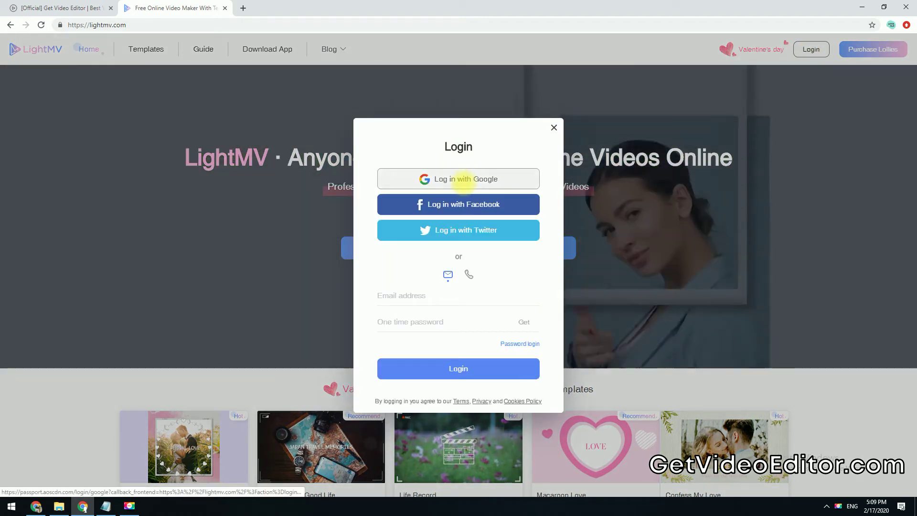
click(463, 180)
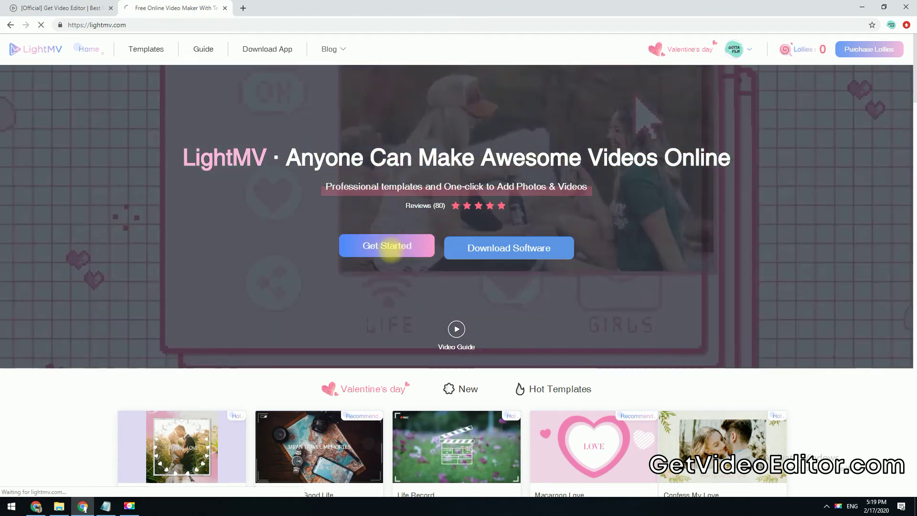
Open LightMV's template maker and filter the templates to the Travel category
click(389, 247)
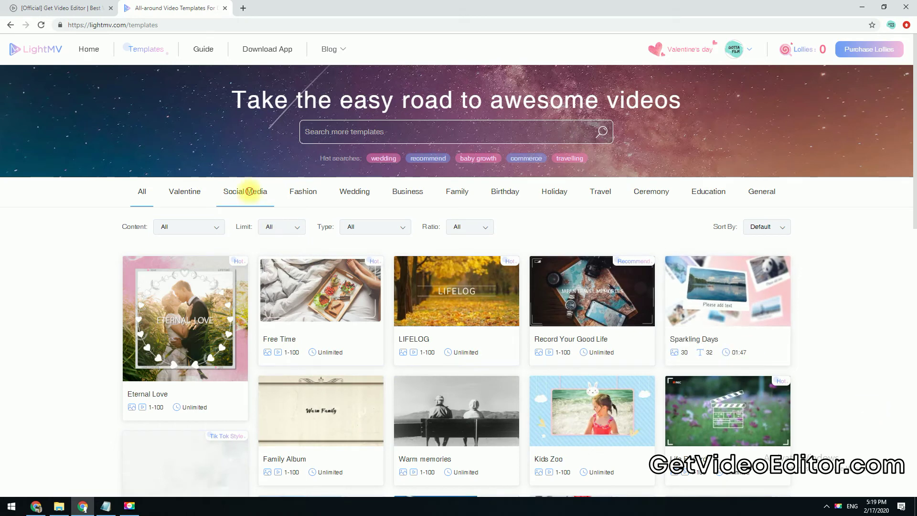
click(238, 196)
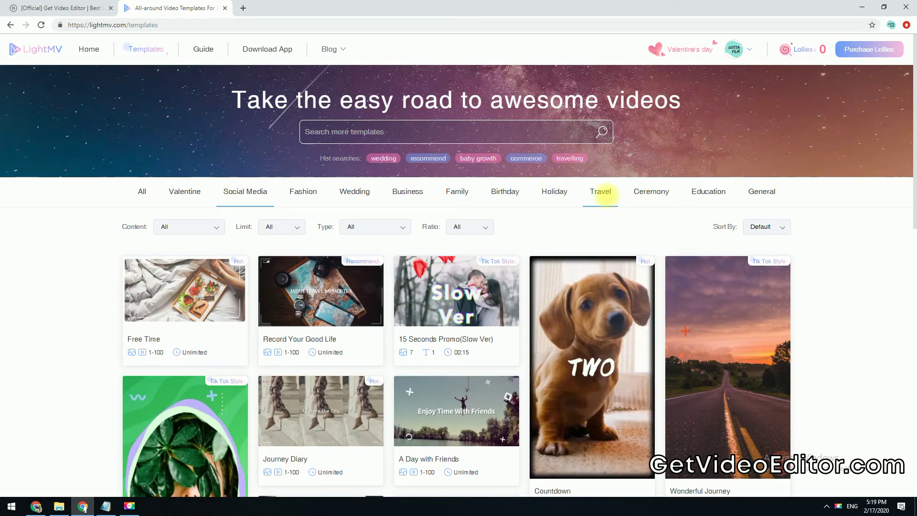
click(600, 192)
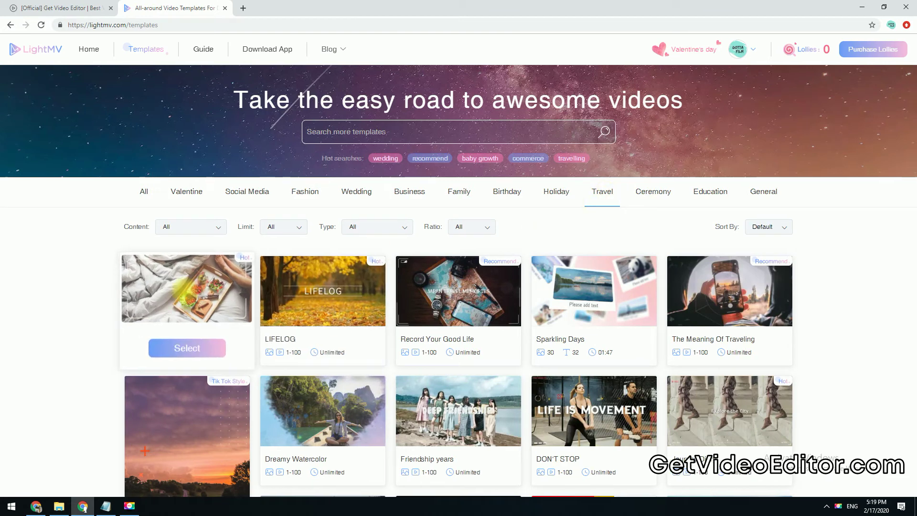
Preview the Free Time and LIFELOG templates, then start a video from LIFELOG
click(183, 288)
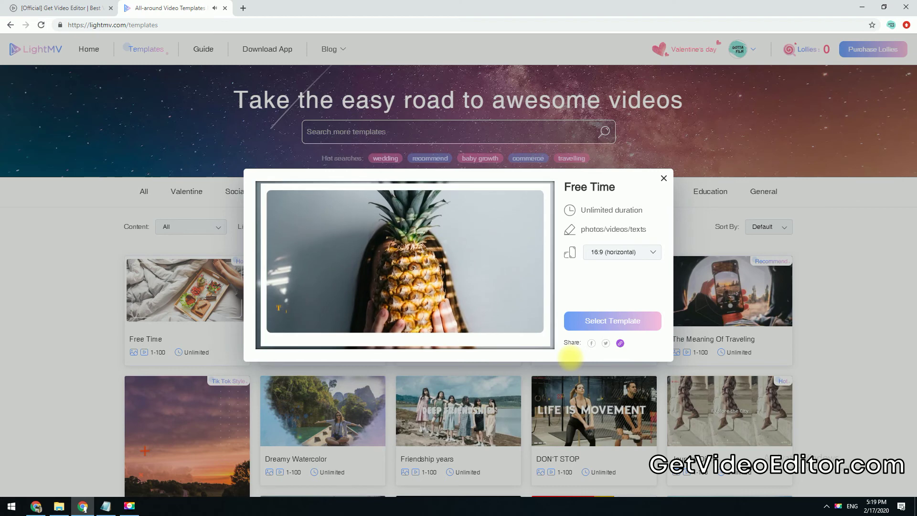
mouse_move(352, 273)
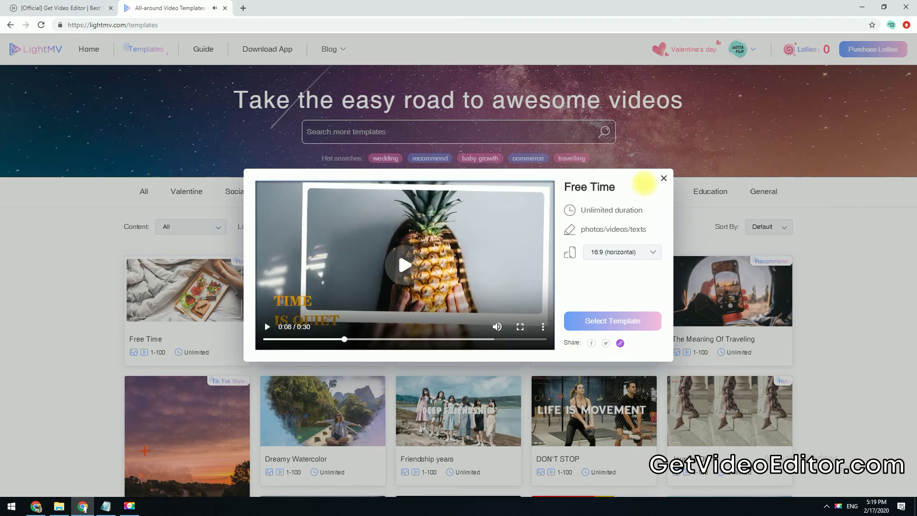
click(663, 178)
click(322, 292)
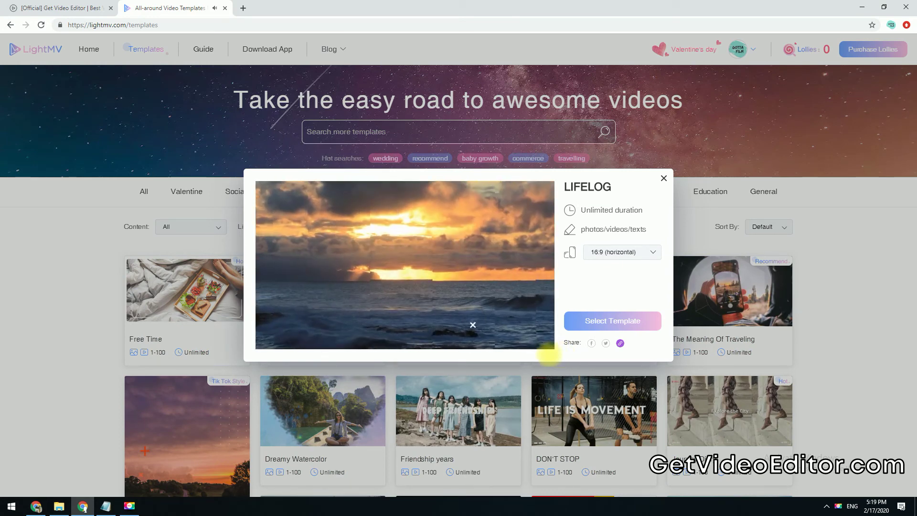
mouse_move(352, 321)
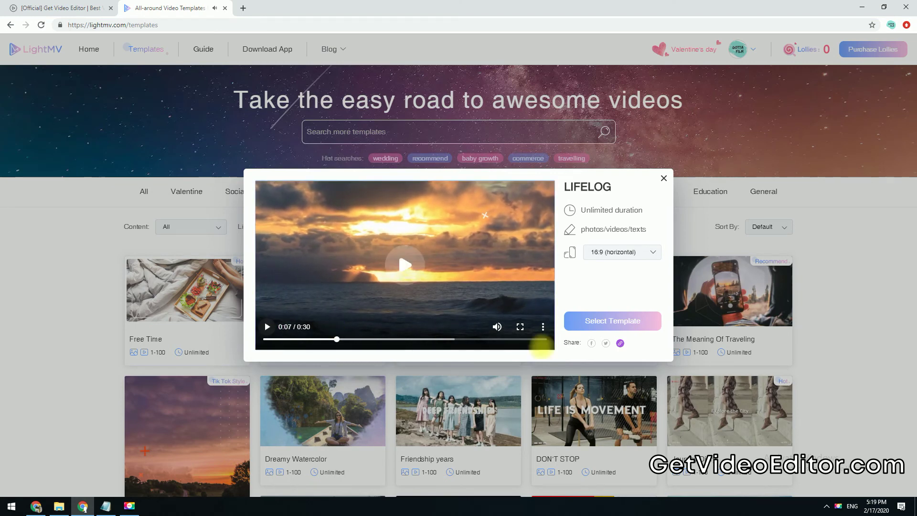
click(609, 321)
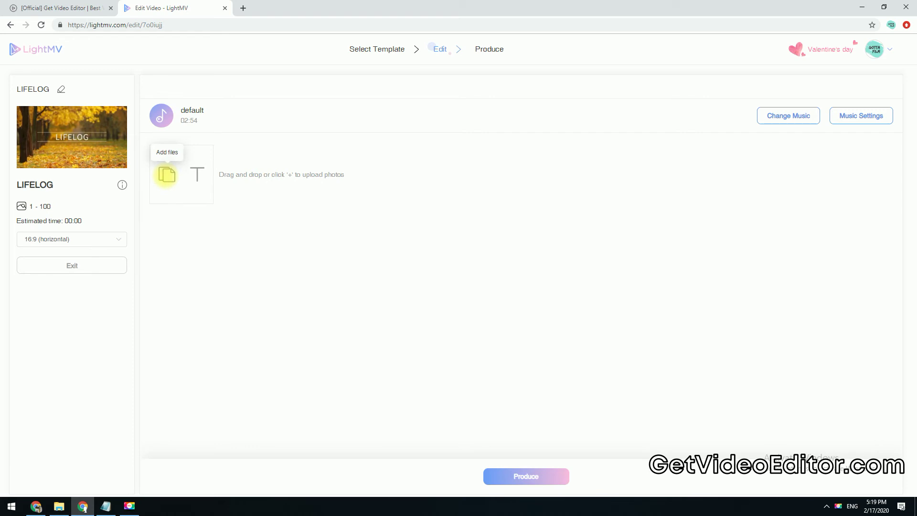
Upload five travel photos from the computer into the LIFELOG project
click(168, 174)
click(469, 288)
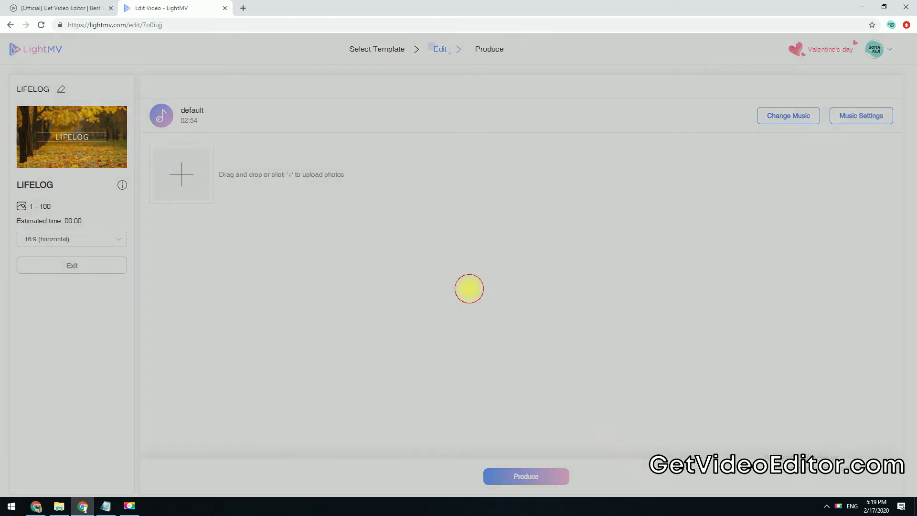
drag(578, 205, 306, 167)
click(759, 390)
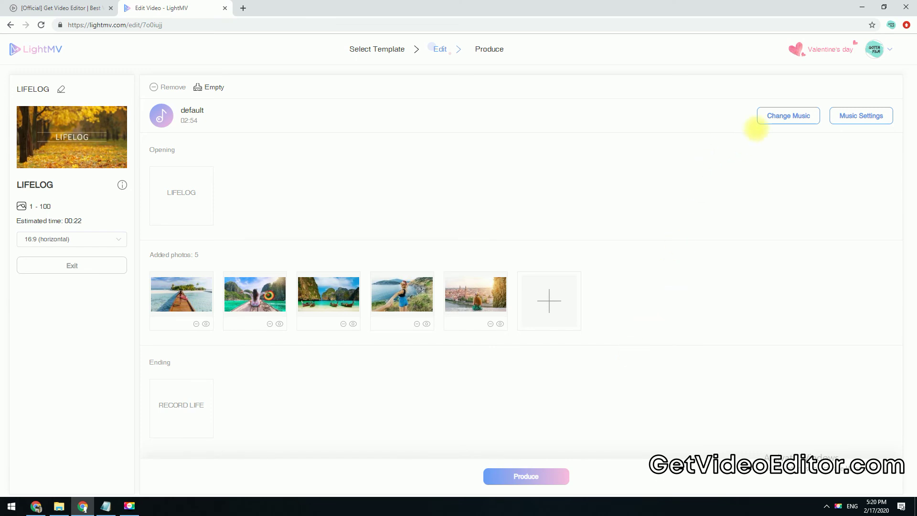
Upload the Fredji - Happy Life mp3 but keep the default music selected
click(788, 115)
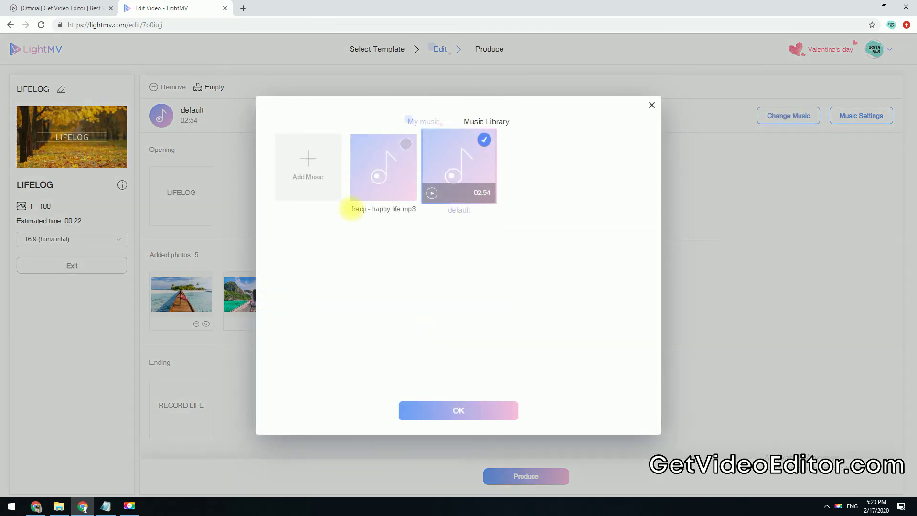
click(307, 159)
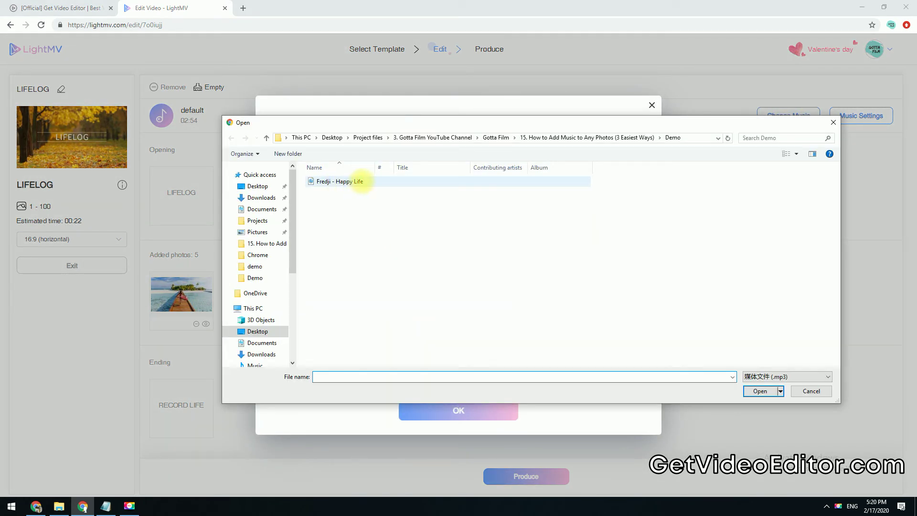
click(350, 182)
click(760, 391)
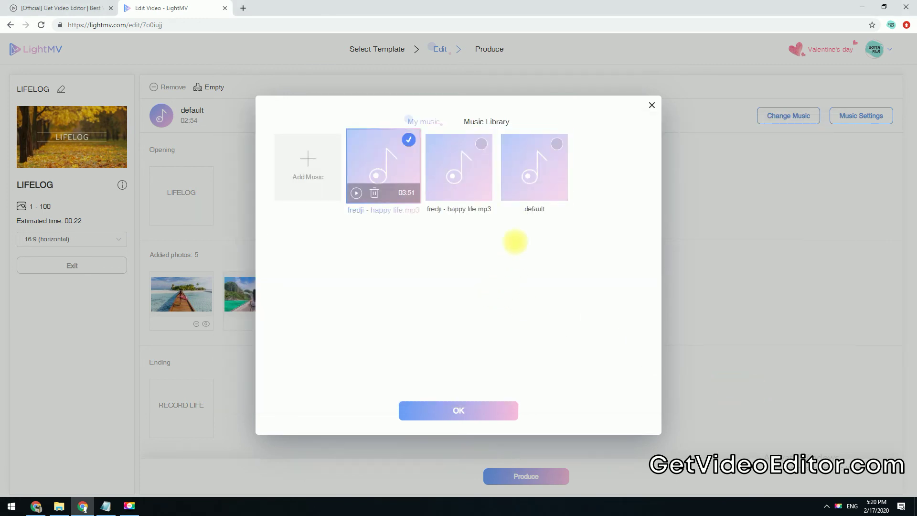
click(559, 140)
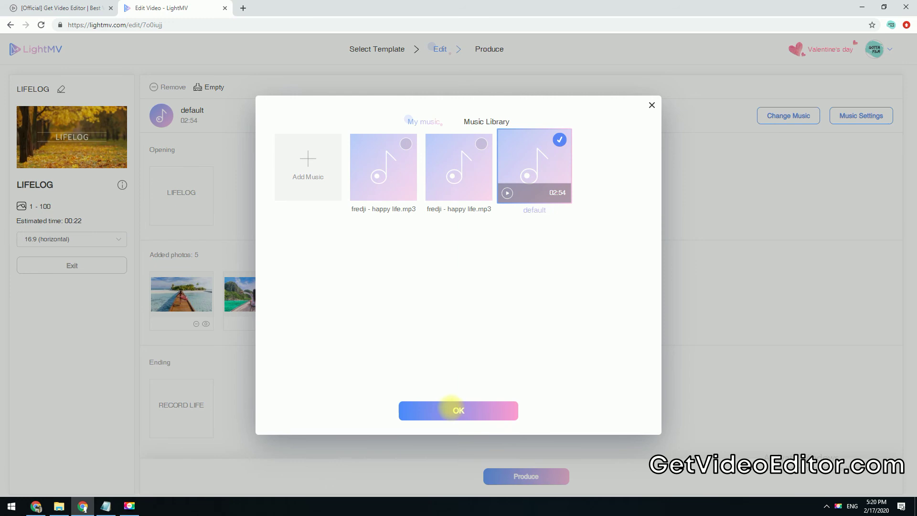
click(458, 410)
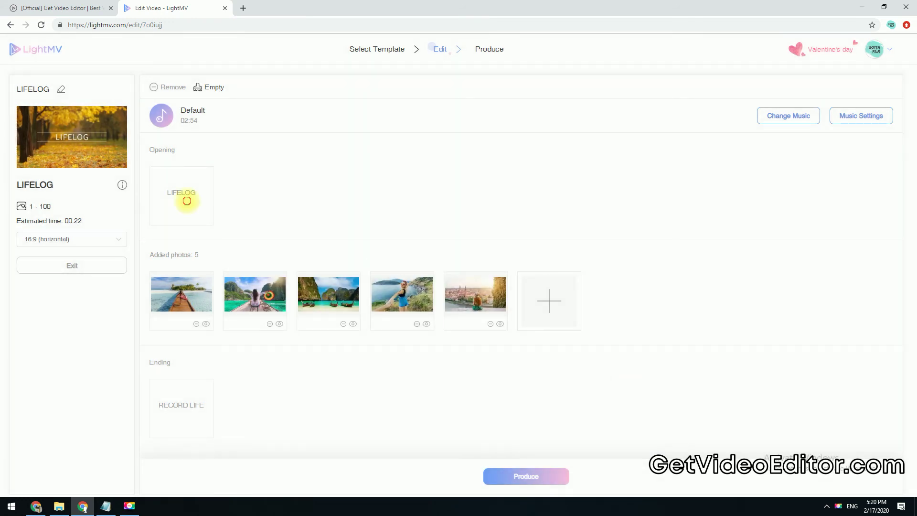
Replace the opening title LIFELOG with SUMMER
click(187, 201)
drag(348, 336, 270, 329)
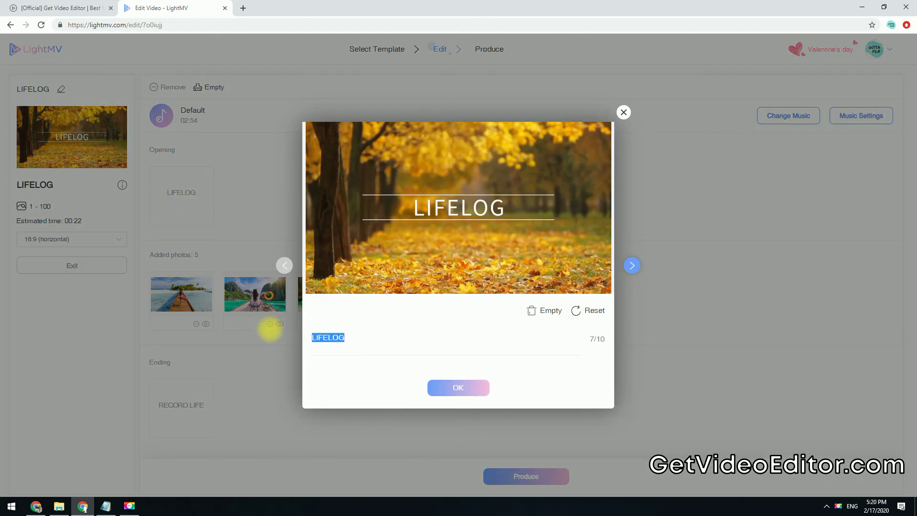
text(SUMMER)
click(457, 388)
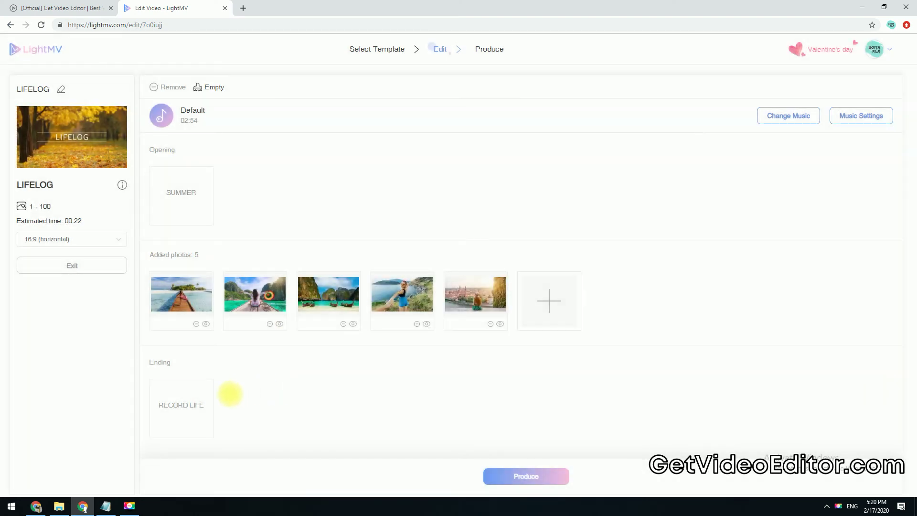
Change the ending title to HAPPY LIFE and start producing the video
click(178, 413)
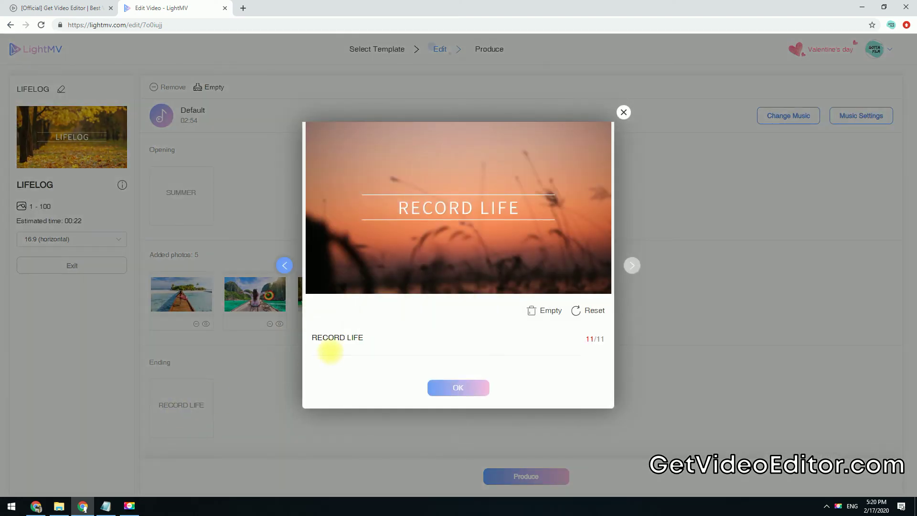
drag(347, 338, 303, 337)
text(HAPPY)
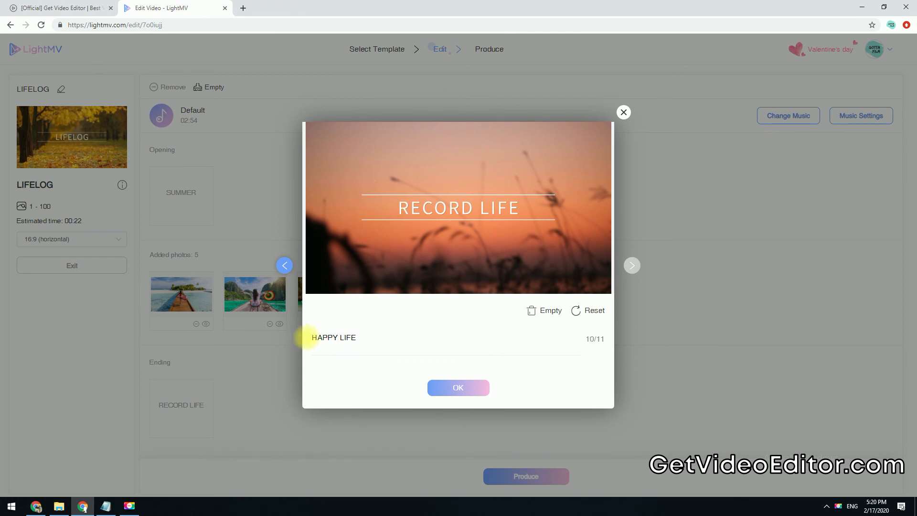
click(448, 387)
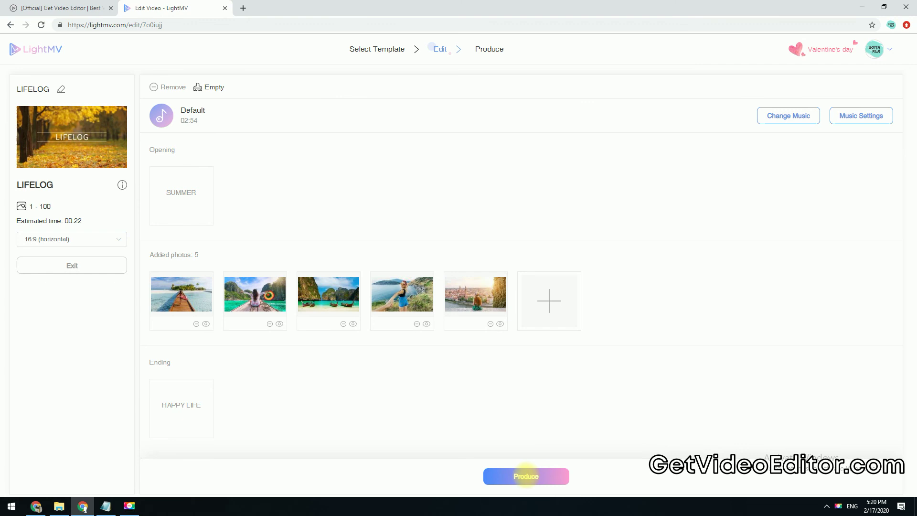
click(525, 476)
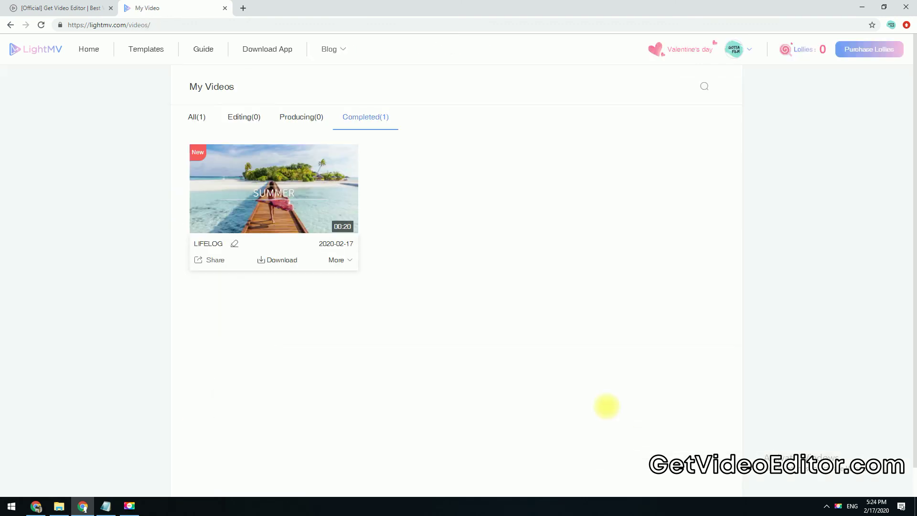
Download the finished 00:20 LIFELOG video, choosing the 49 Lollies HD option
mouse_move(212, 260)
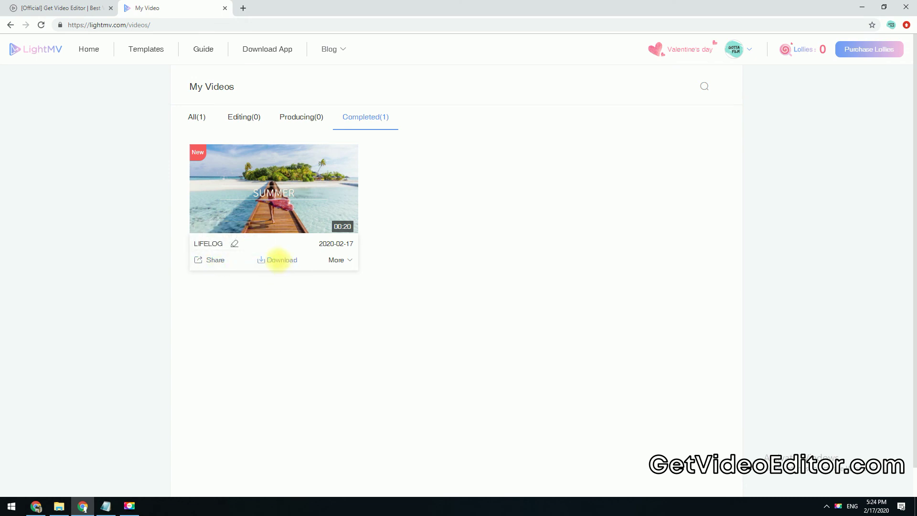
click(272, 259)
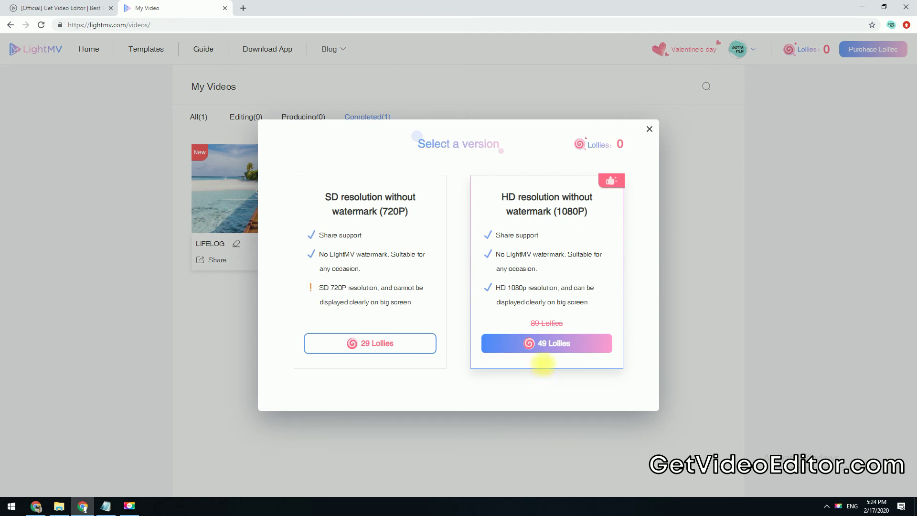
click(551, 343)
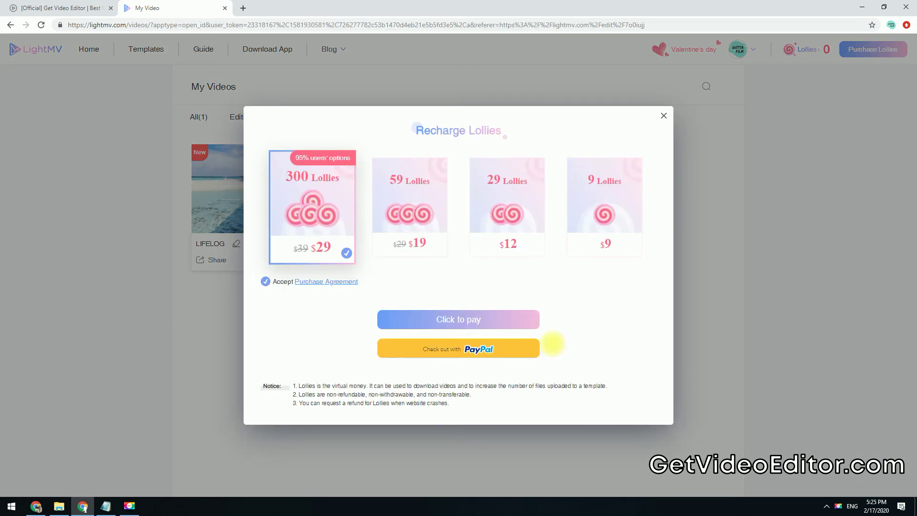